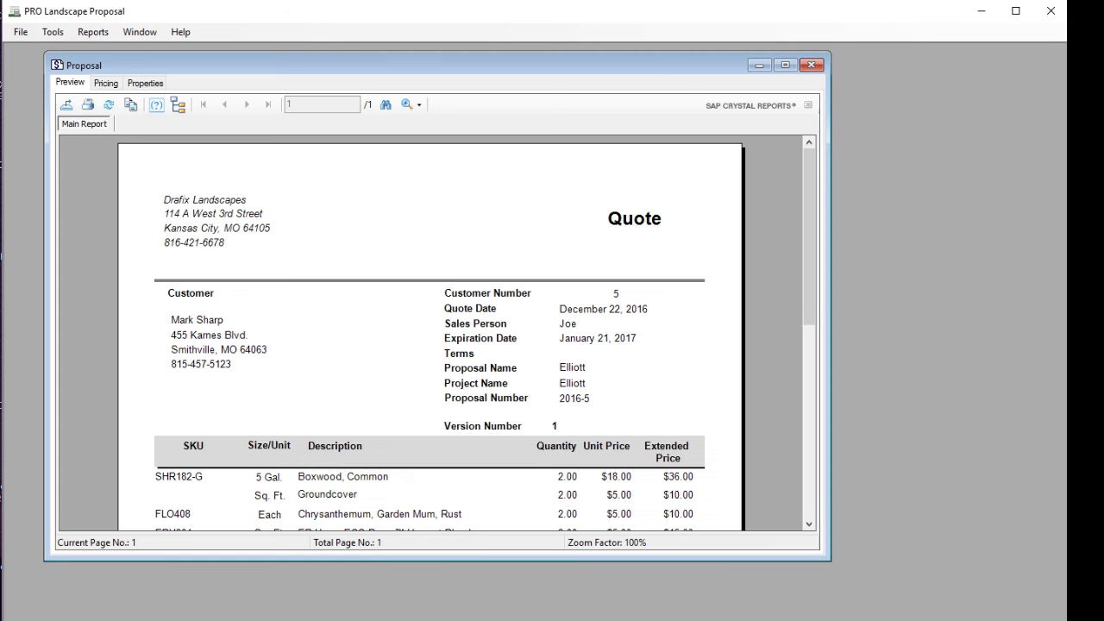
Step: Set Boxwood, Common's list price to $22.00 and check the quote preview total of $184.55
left_click(100, 84)
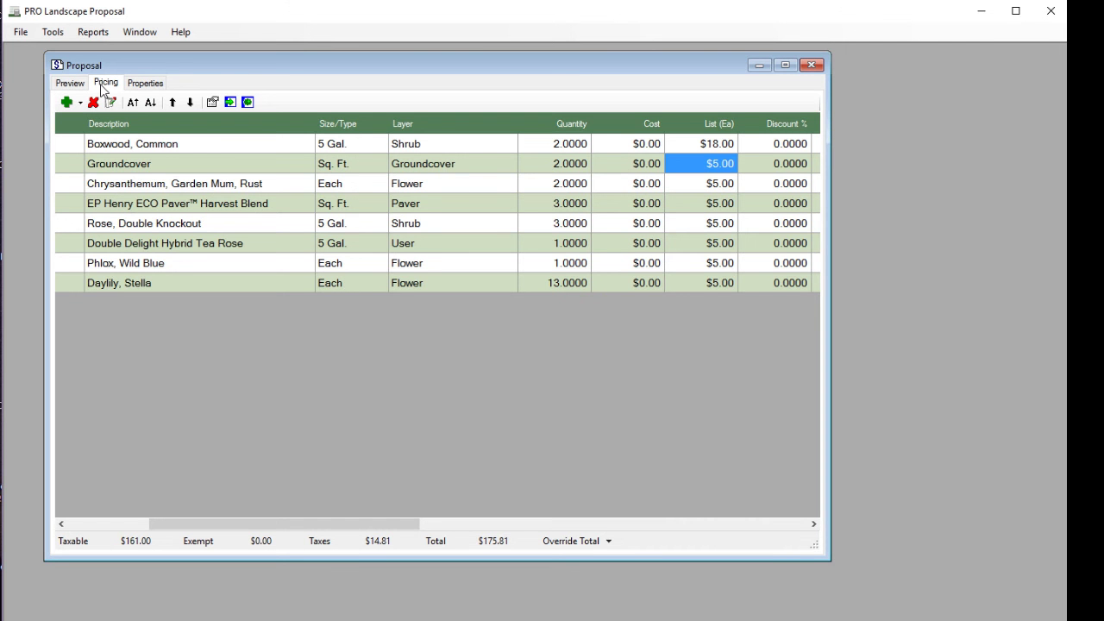
left_click(716, 144)
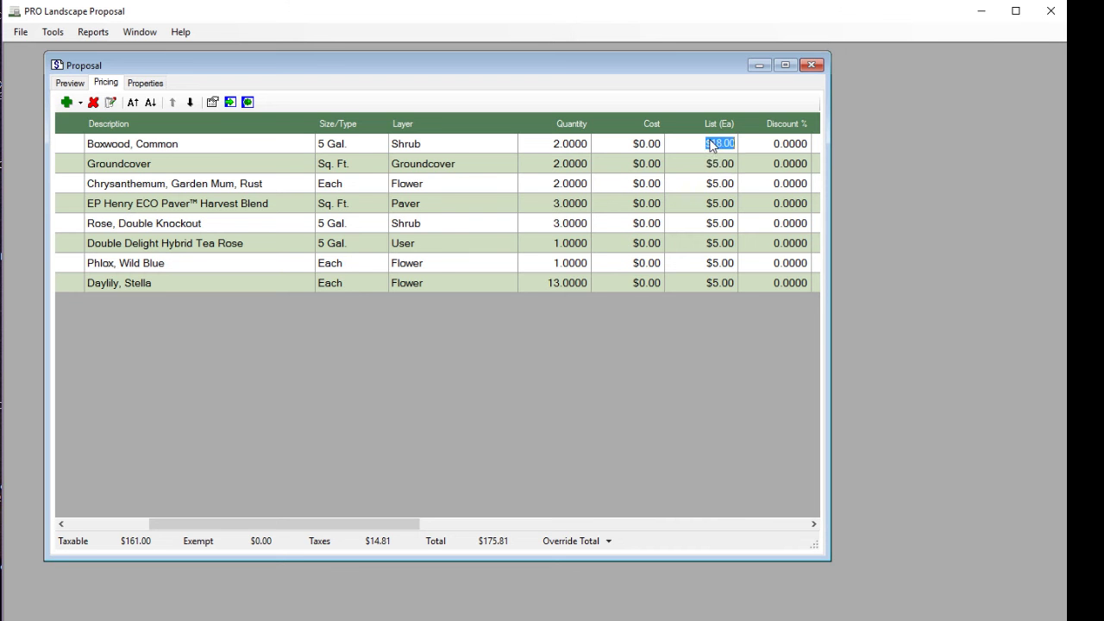
type("32.00")
left_click(707, 168)
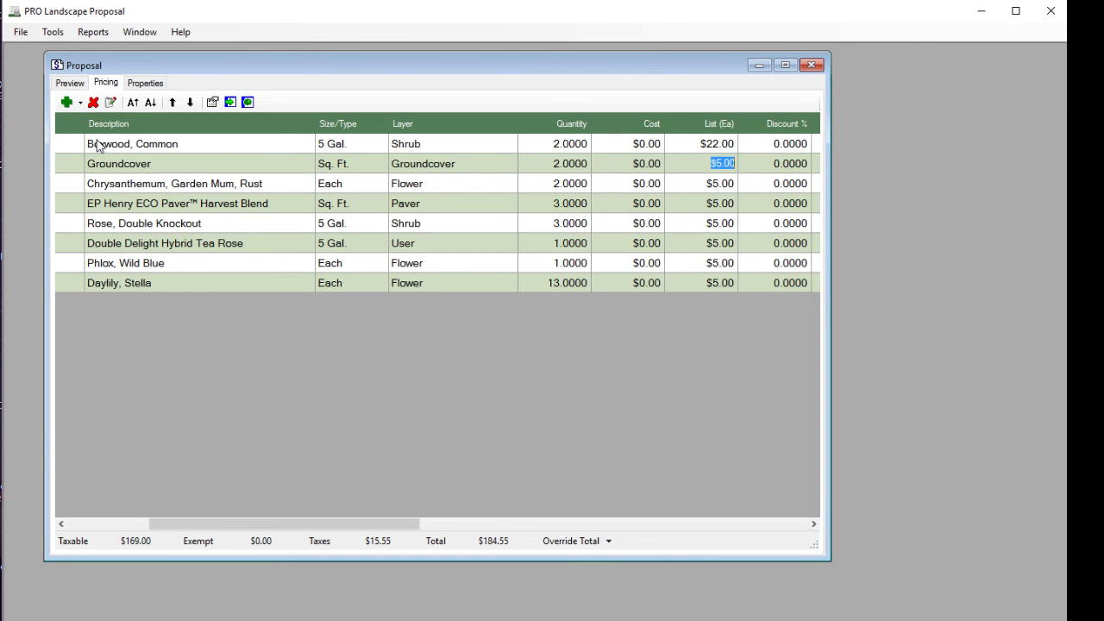
left_click(70, 83)
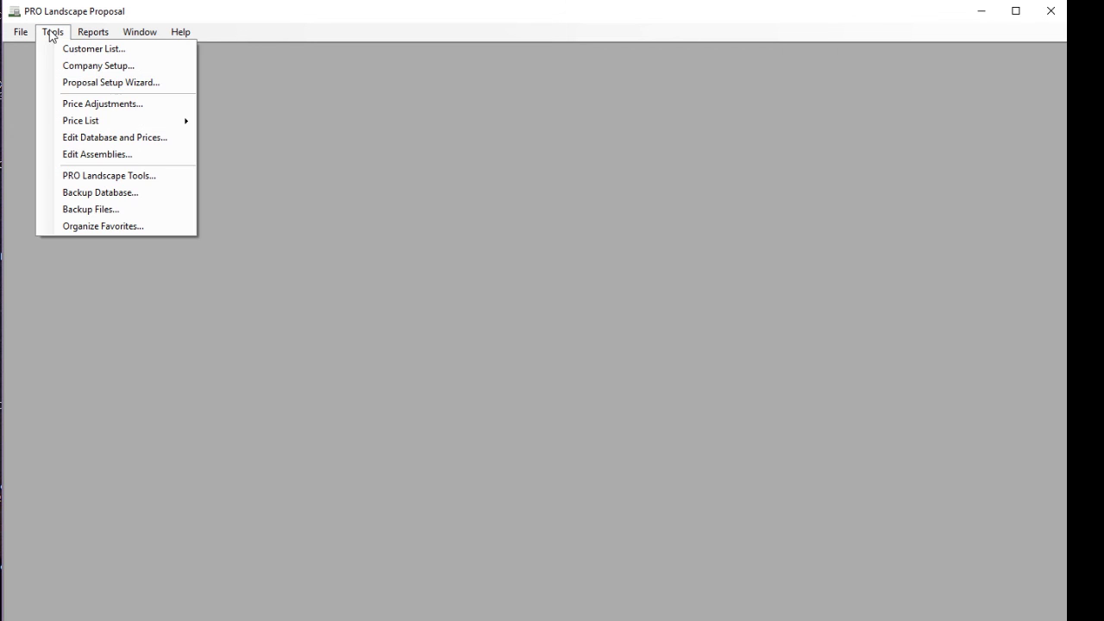
Step: Open the Database and Price Editor and expand Tree > Deciduous to list the deciduous trees
left_click(125, 138)
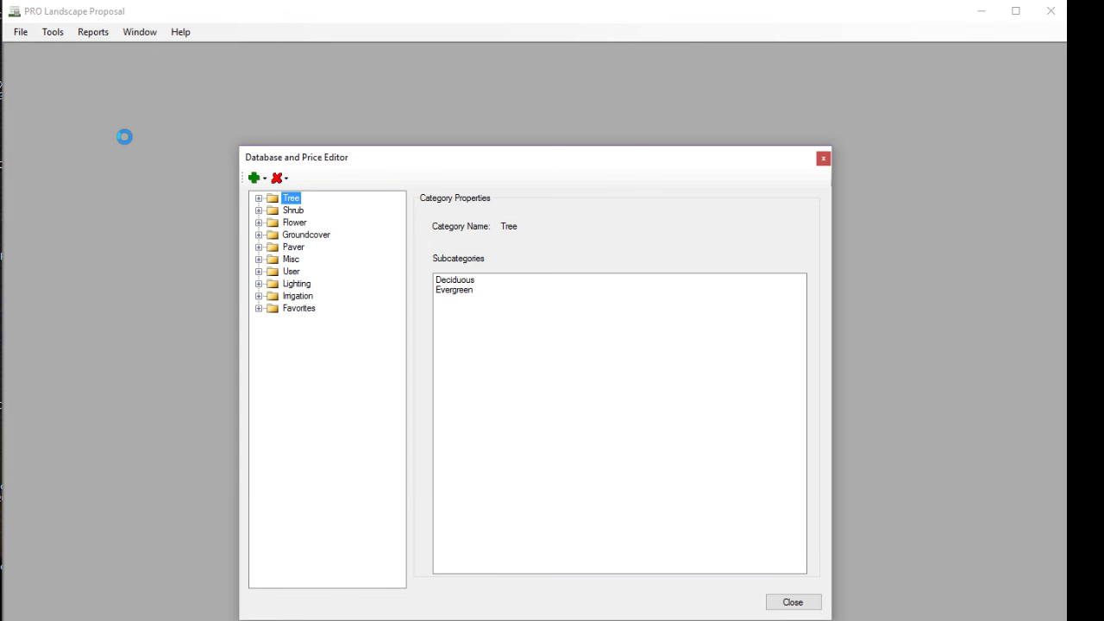
left_click(258, 198)
left_click(297, 212)
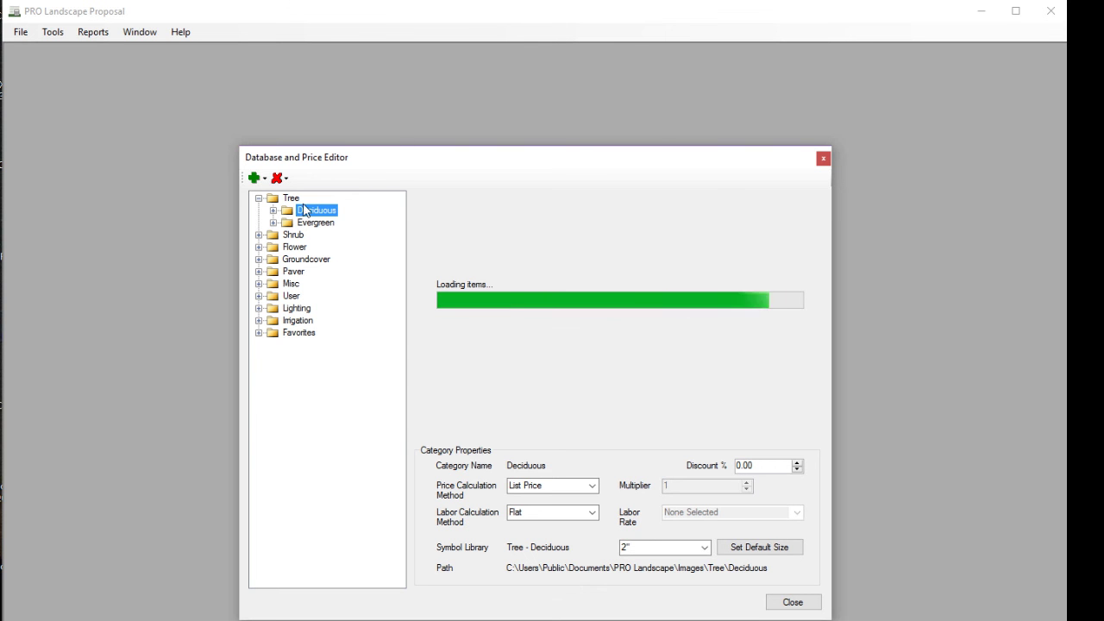
left_click(274, 212)
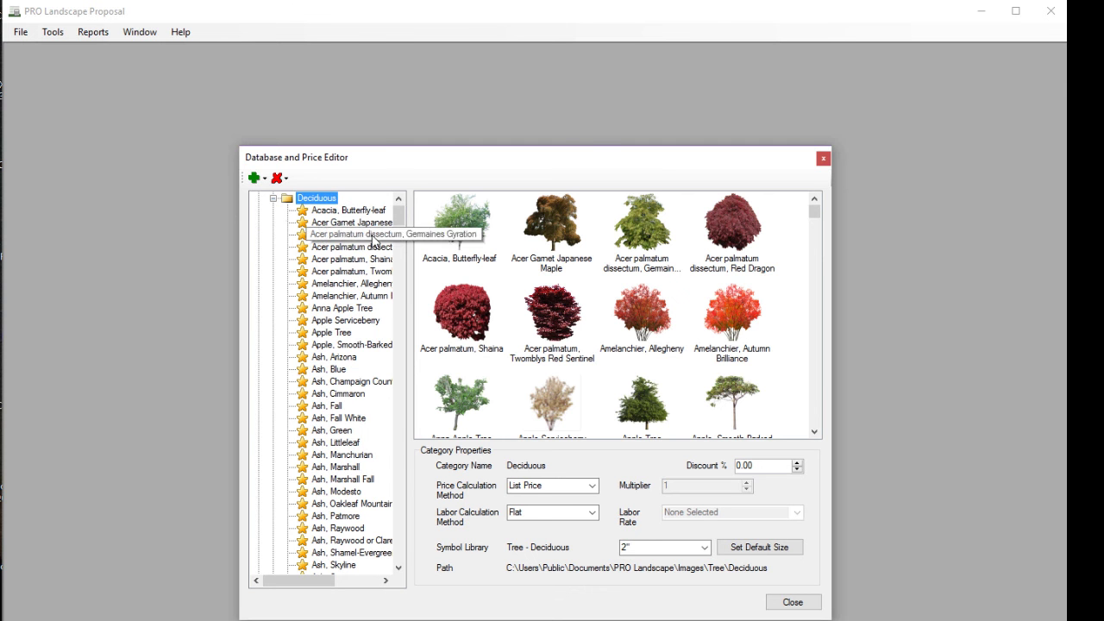
Step: Browse the deciduous trees and select Redbud - Eastern (Cercis canadensis)
left_click_drag(399, 217, 397, 266)
left_click(376, 399)
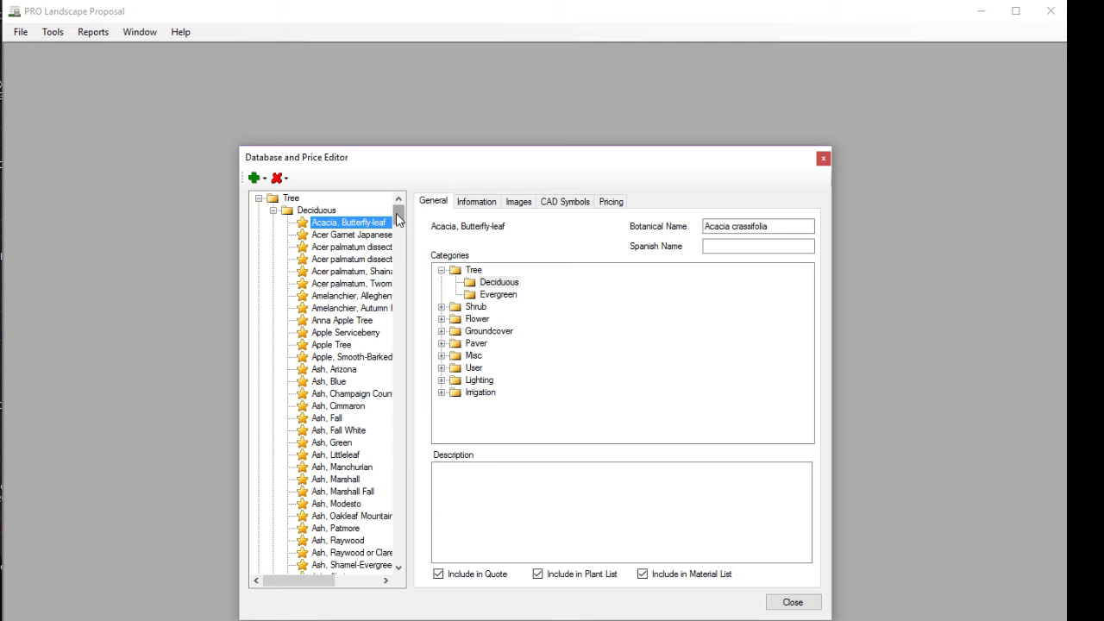
mouse_move(398, 219)
left_mouse_down()
mouse_move(398, 232)
mouse_move(398, 219)
left_mouse_up()
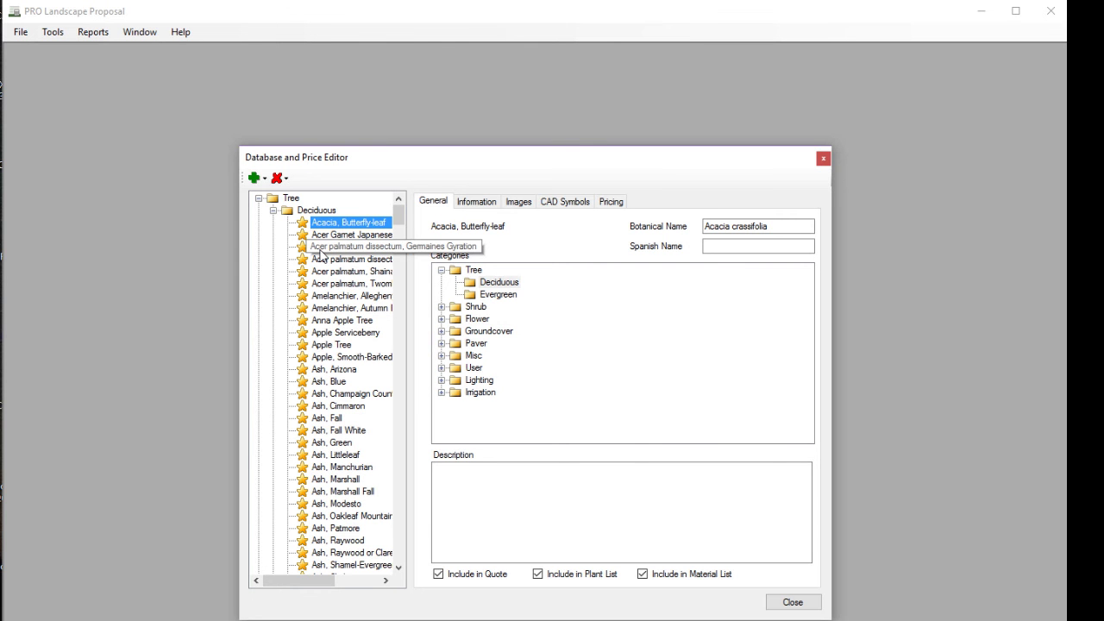
key("r")
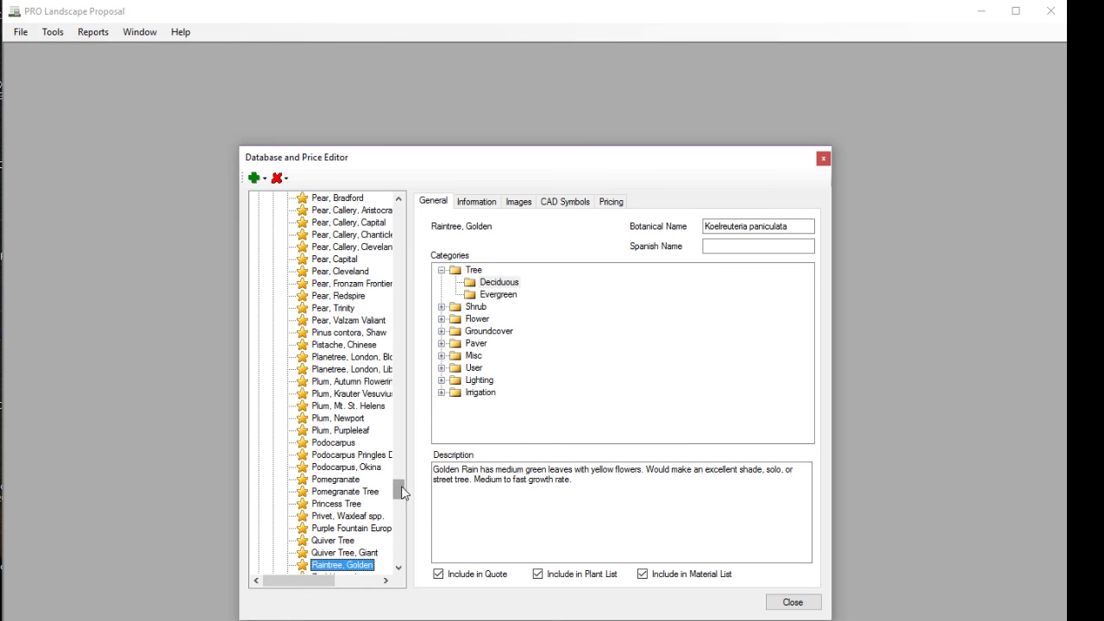
left_click_drag(401, 490, 401, 495)
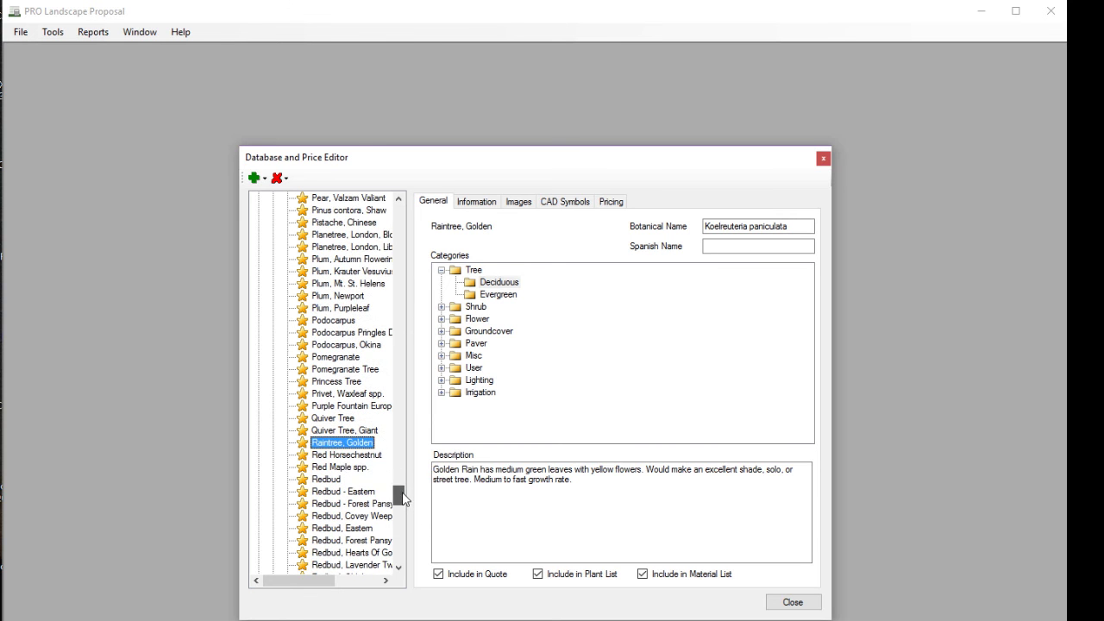
left_click(348, 492)
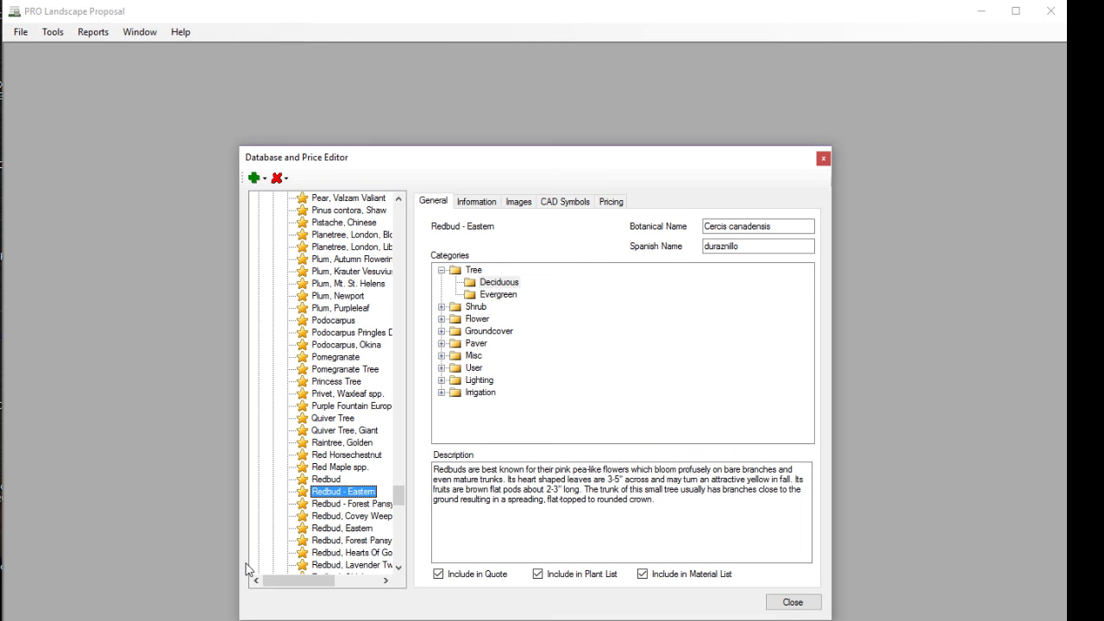
Step: Set Redbud - Eastern's 1" size TREE141-A list price to $15.00, leaving TREE141-B at $5.00
left_click(611, 204)
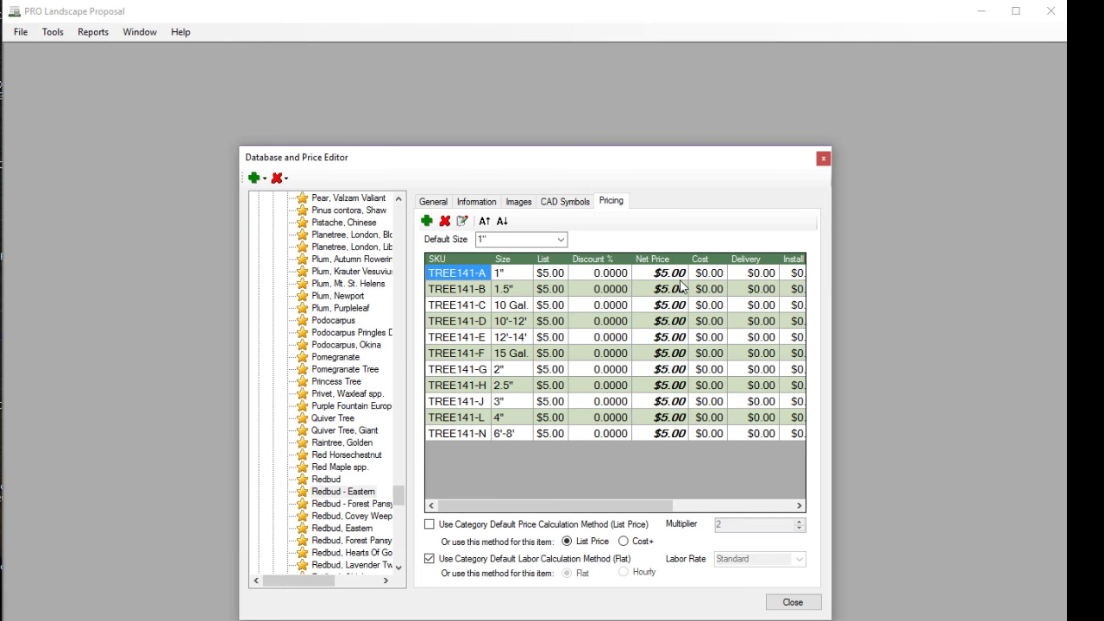
left_click(558, 275)
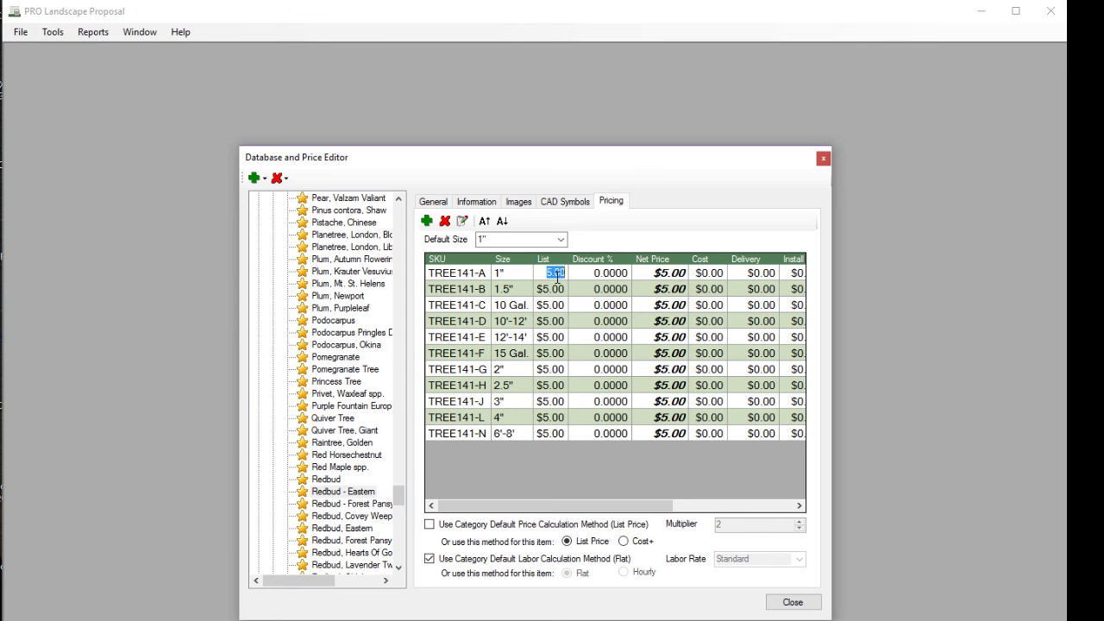
type("15")
key("Return")
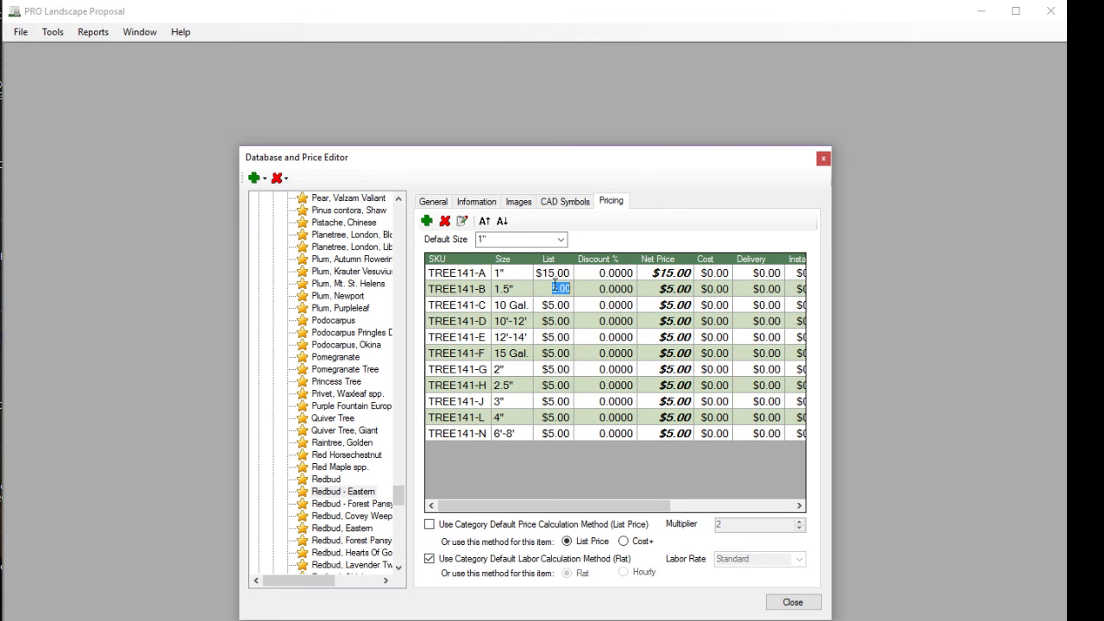
key("Return")
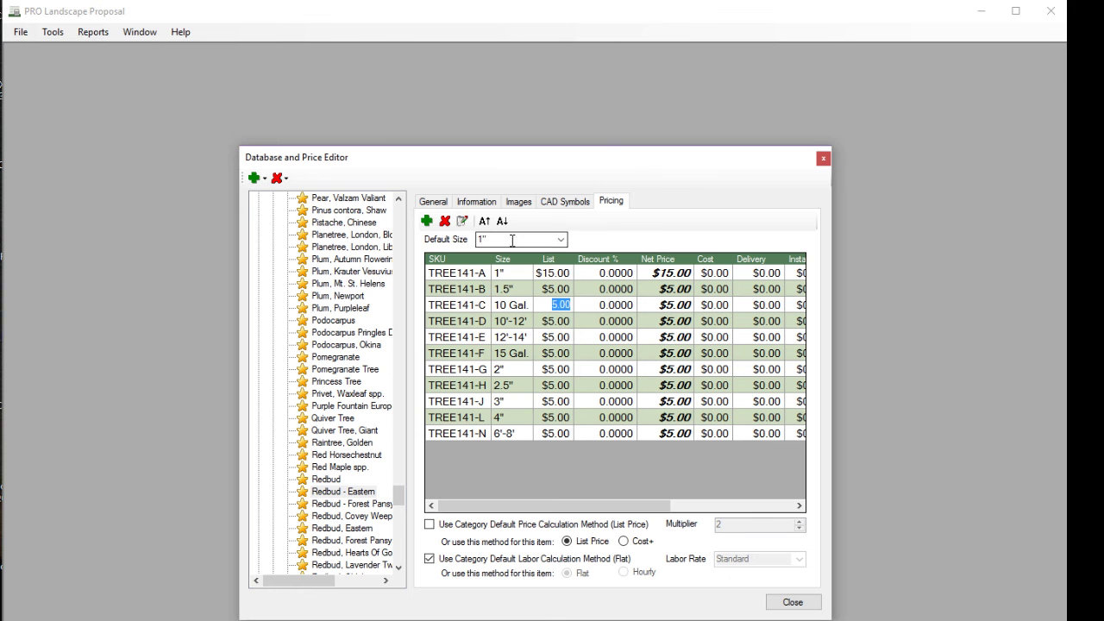
Step: Change Redbud - Eastern's default size from 1" to 2"
left_click(561, 244)
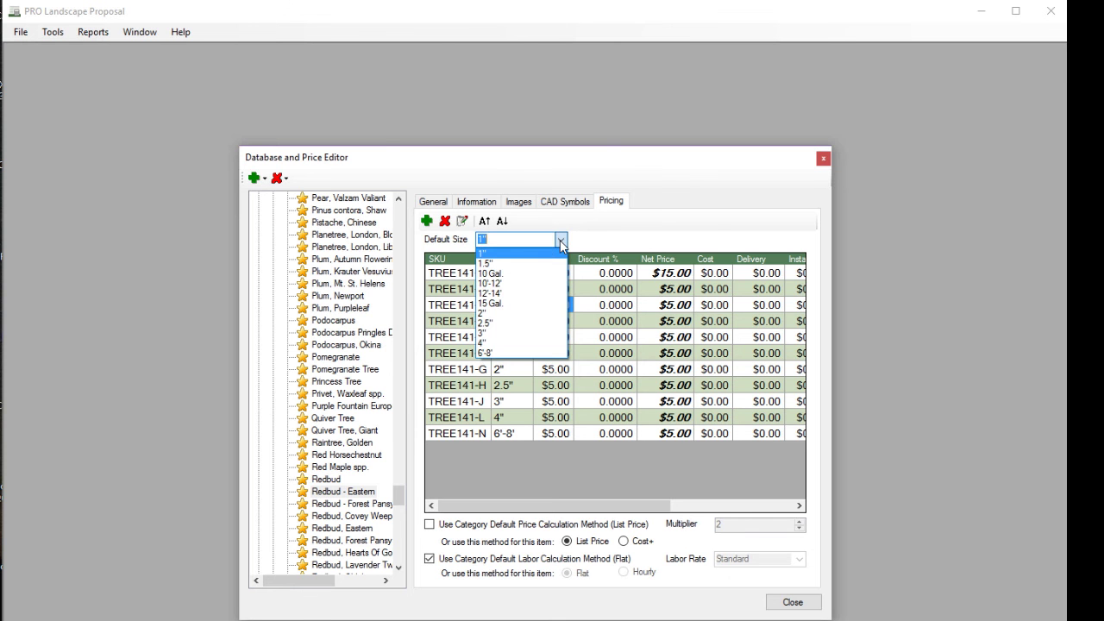
left_click(498, 319)
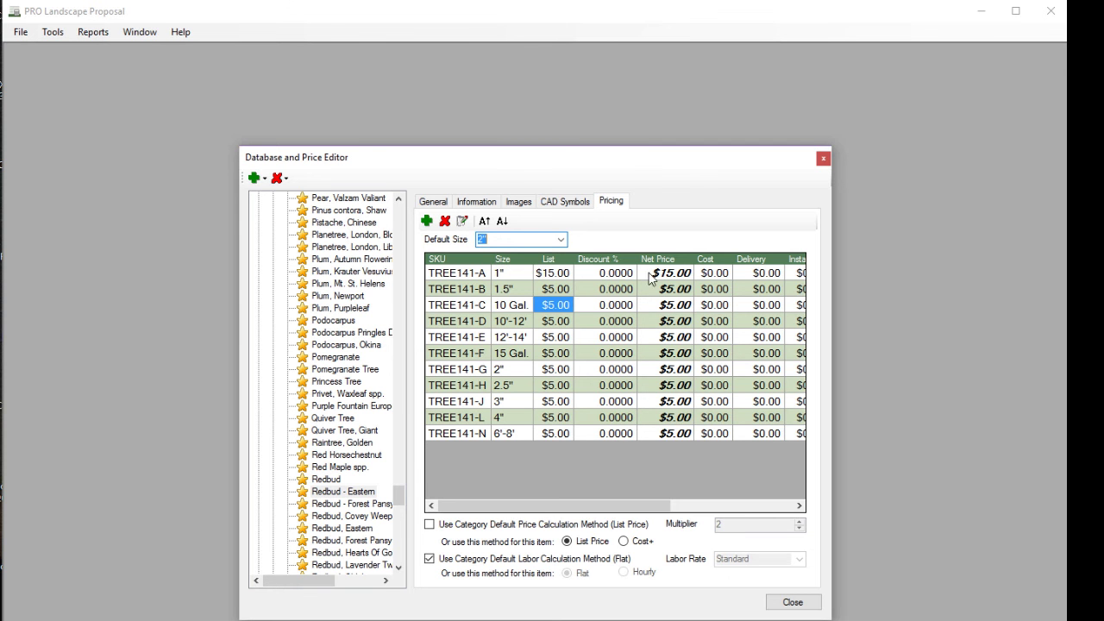
Step: Scroll the pricing grid to review Redbud - Eastern's other price columns
left_click_drag(586, 507, 711, 495)
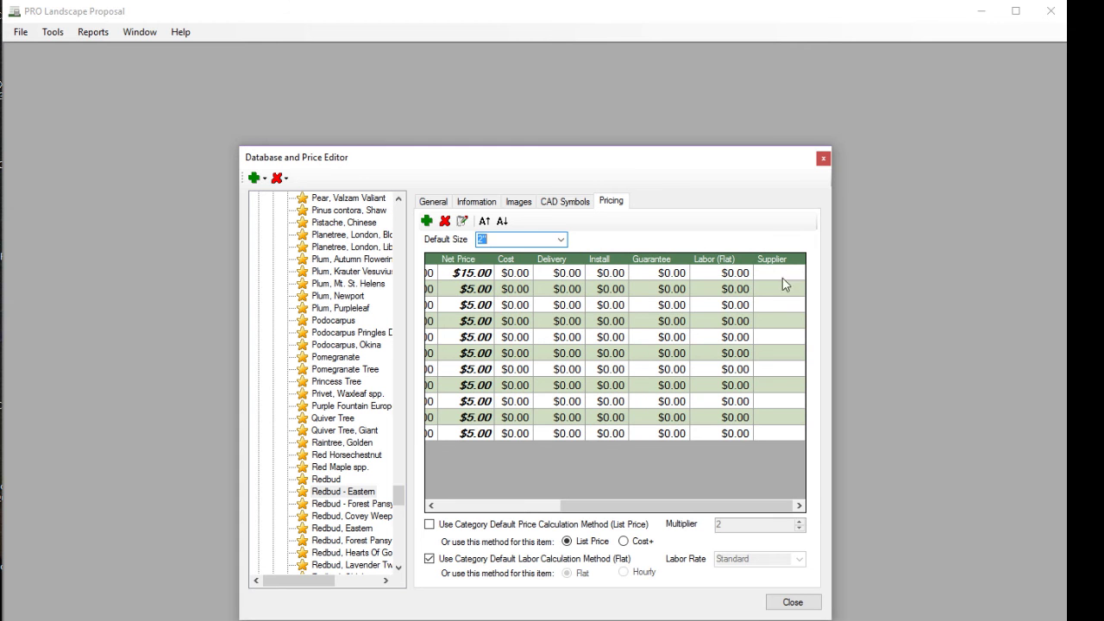
left_click_drag(674, 510, 520, 471)
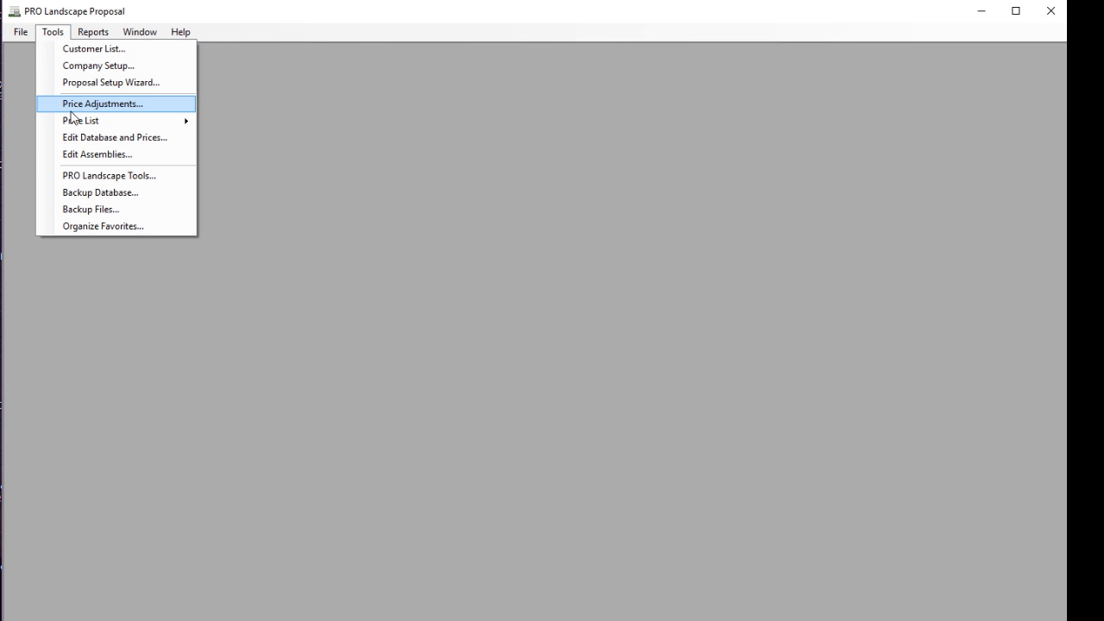
Step: In Price Adjustment, select the Deciduous tree category and the 10 Gal. size
left_click(72, 104)
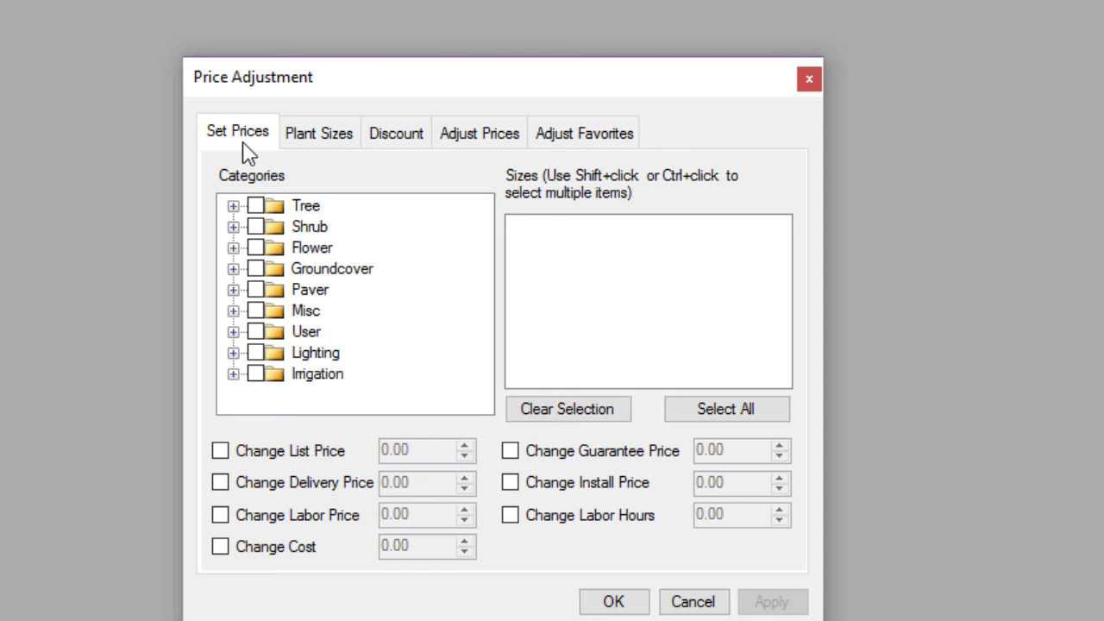
left_click(233, 207)
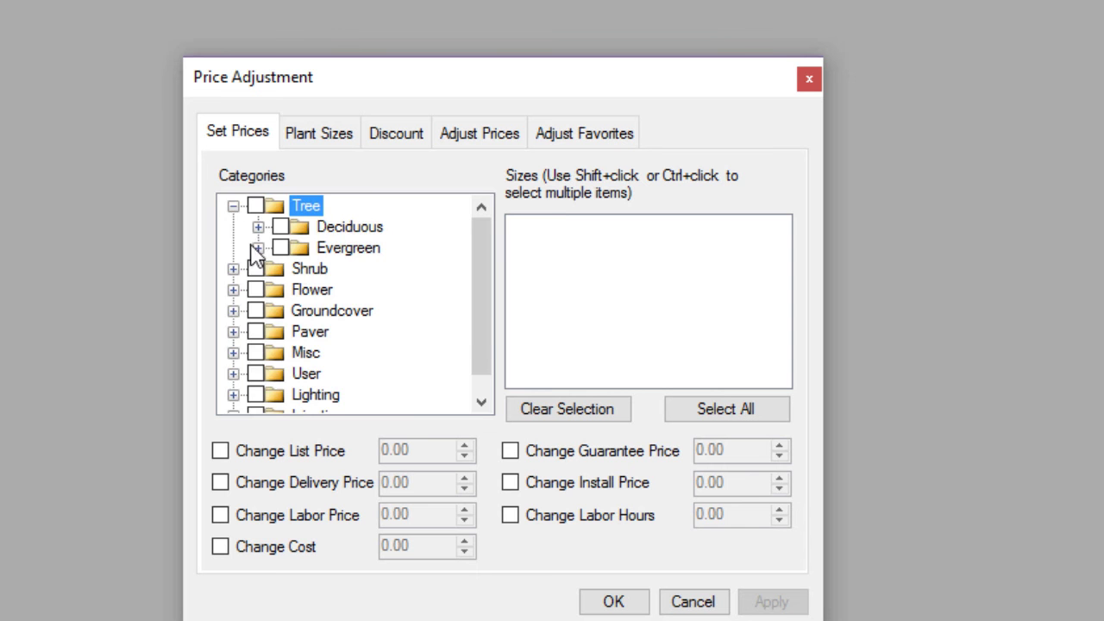
left_click(258, 227)
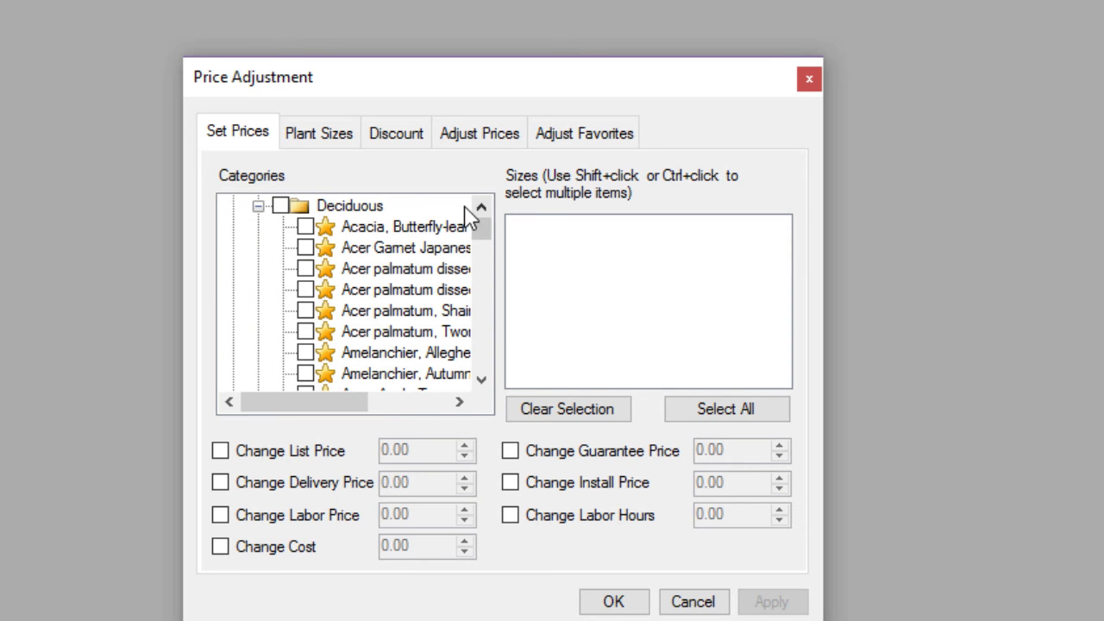
mouse_move(482, 231)
left_mouse_down()
mouse_move(481, 291)
mouse_move(477, 227)
left_mouse_up()
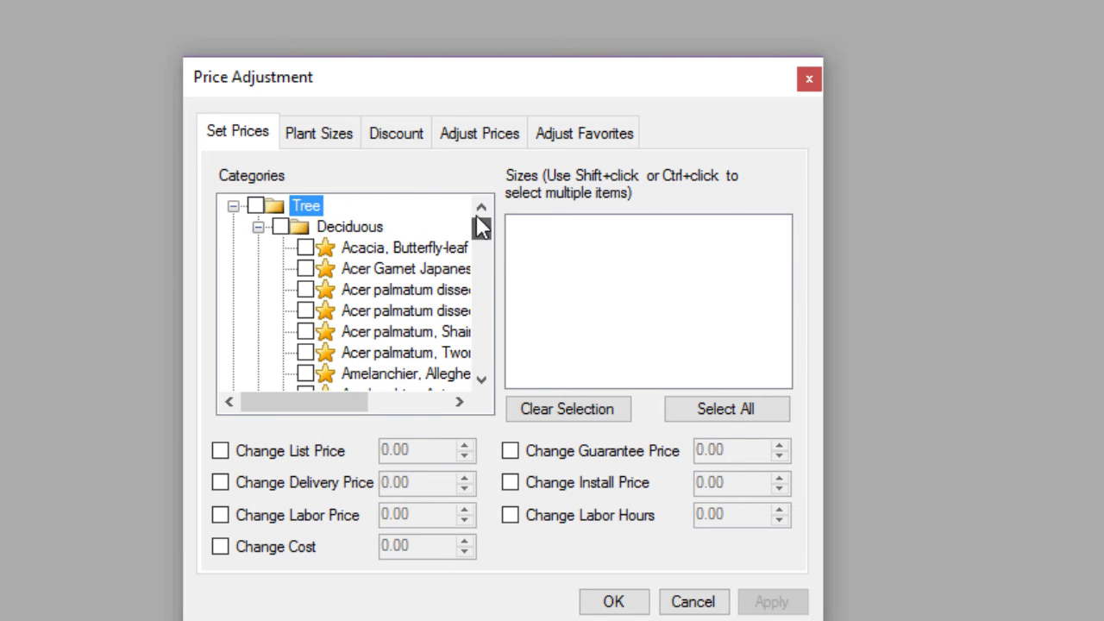
left_click(280, 227)
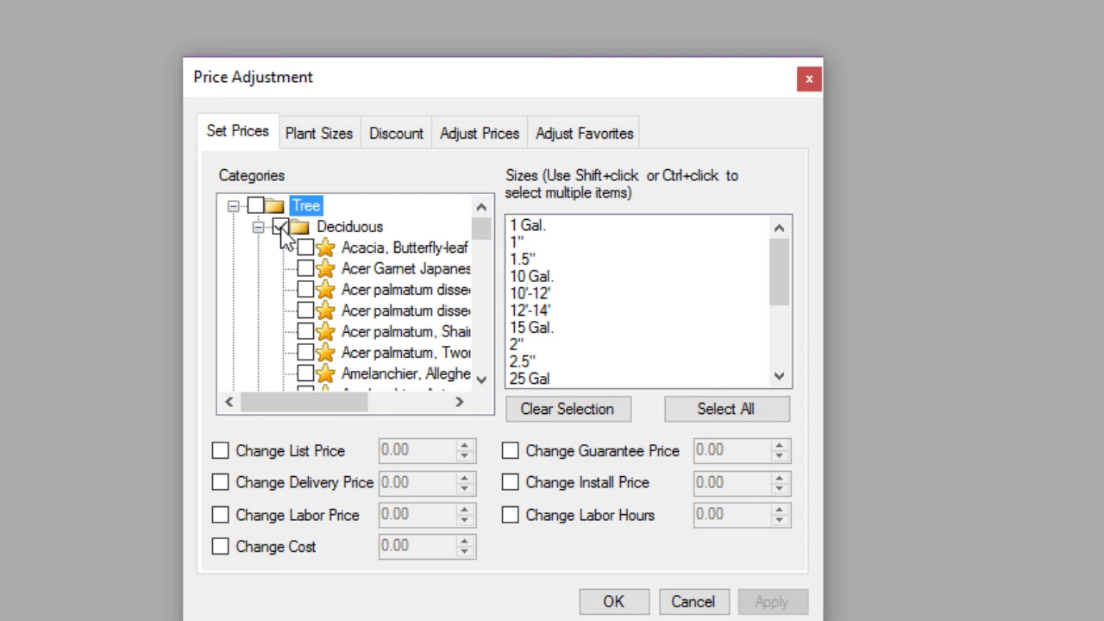
left_click(534, 276)
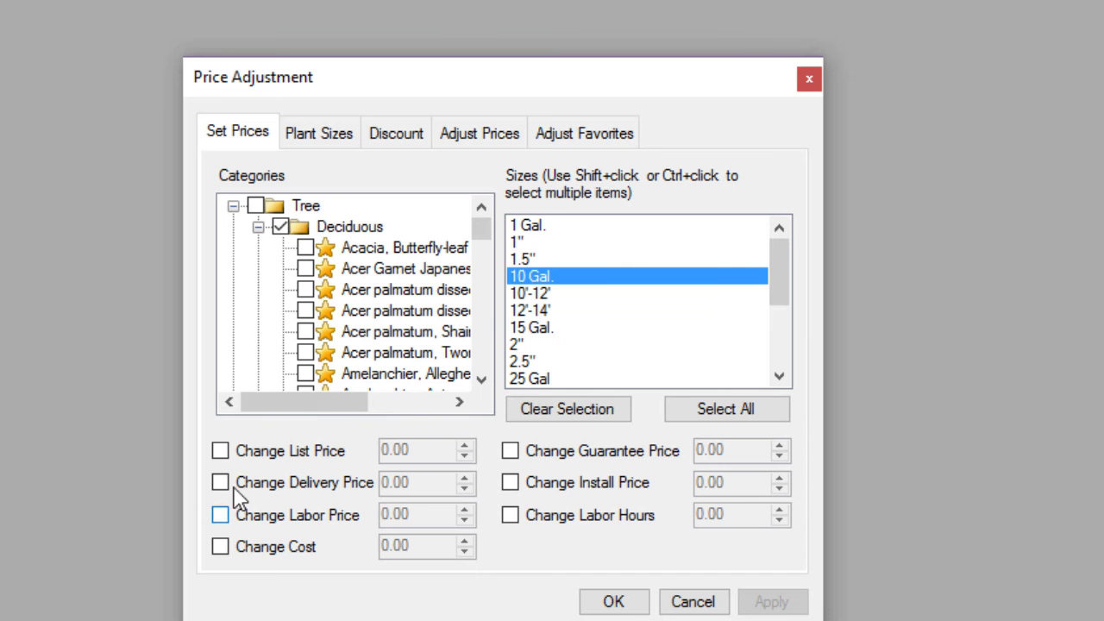
Step: Change their list price to 30.00 and apply, confirming the change
left_click(223, 452)
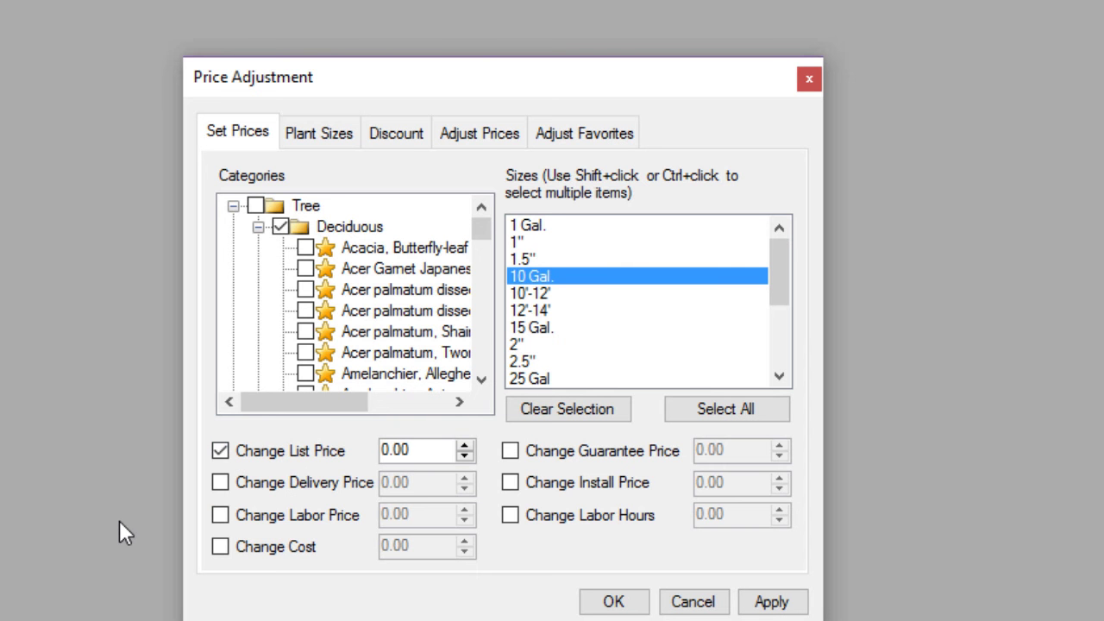
mouse_move(385, 445)
left_mouse_down()
mouse_move(367, 449)
mouse_move(373, 457)
left_mouse_up()
type("30")
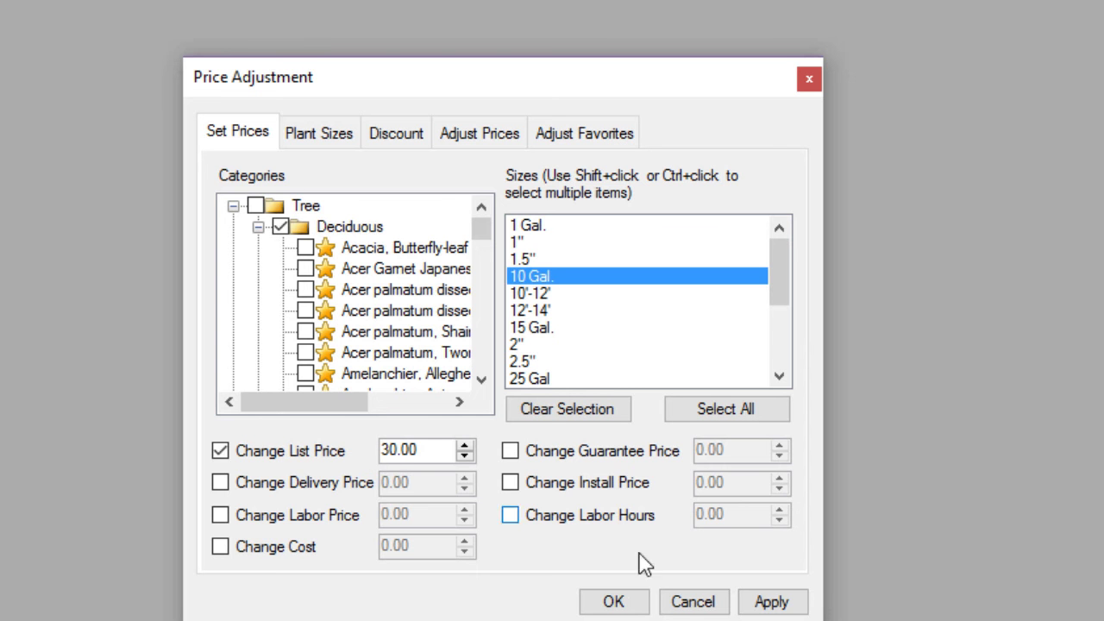
left_click(779, 604)
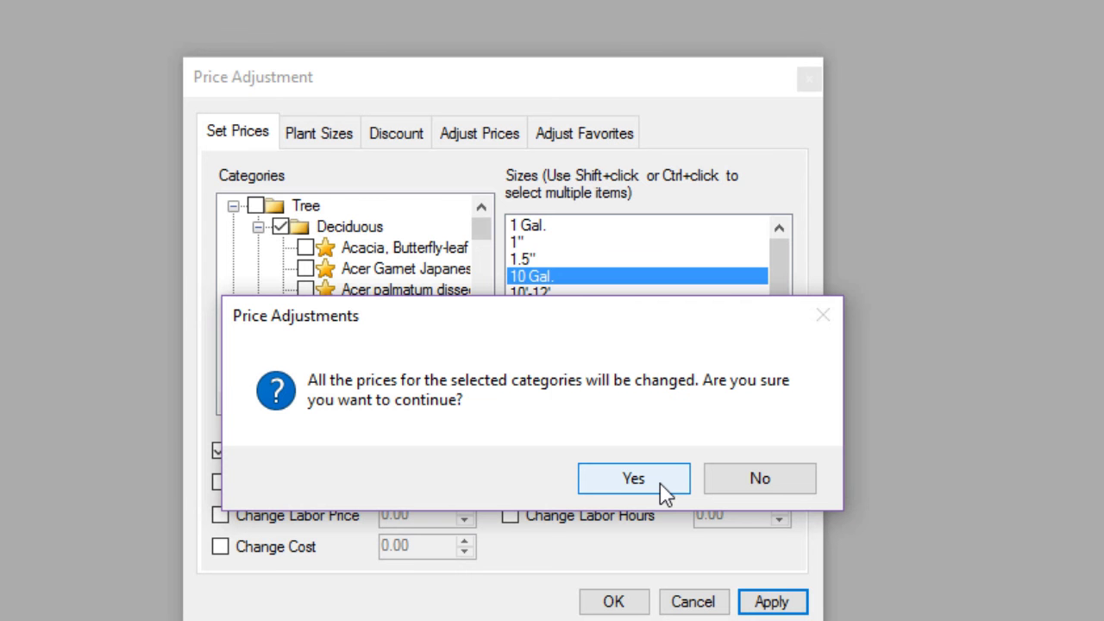
left_click(661, 484)
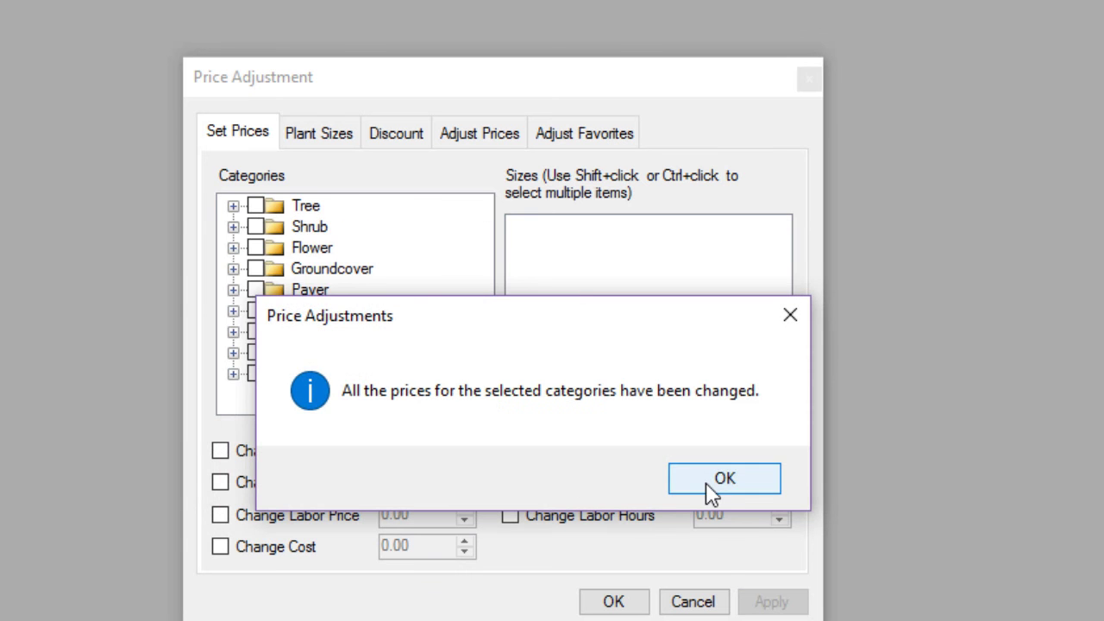
Step: Dismiss the prices-changed message so the Price Adjustment form resets
left_click(709, 490)
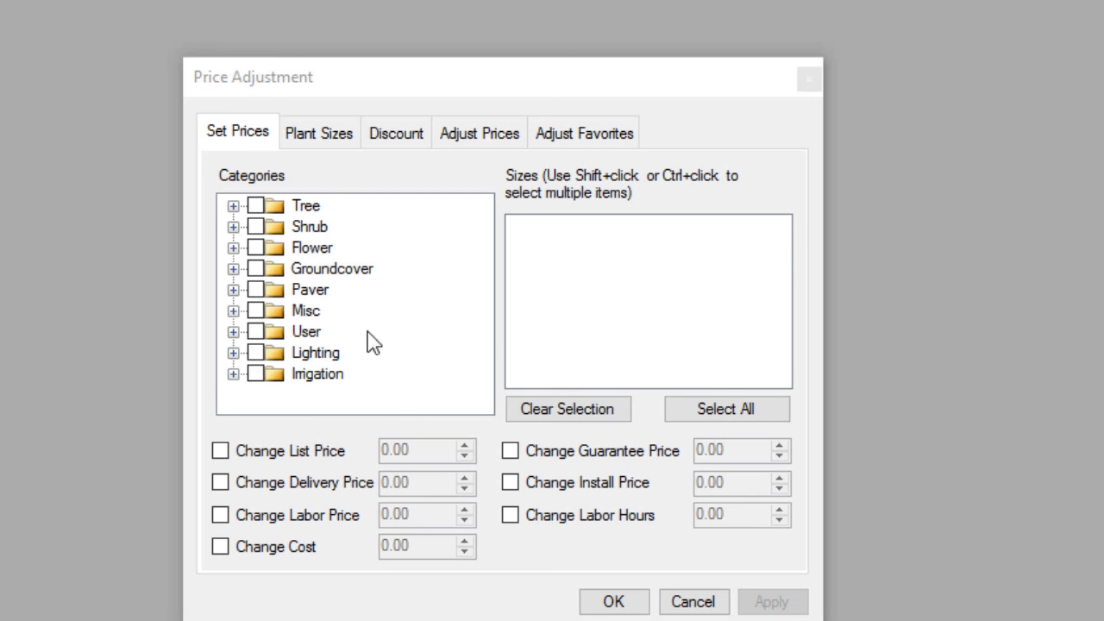
Step: Check Acer palmatum dissectum, Germaines Gyration with sizes 10 Gal. through 15 Gal., then go to Plant Sizes
left_click(233, 206)
left_click(303, 227)
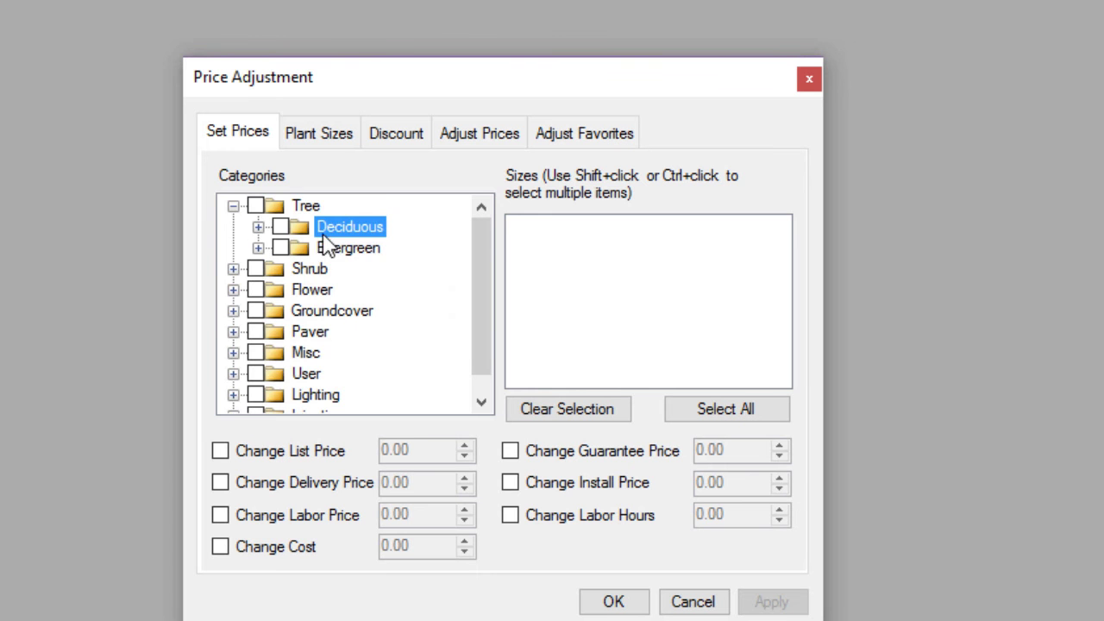
left_click(258, 226)
left_click(352, 228)
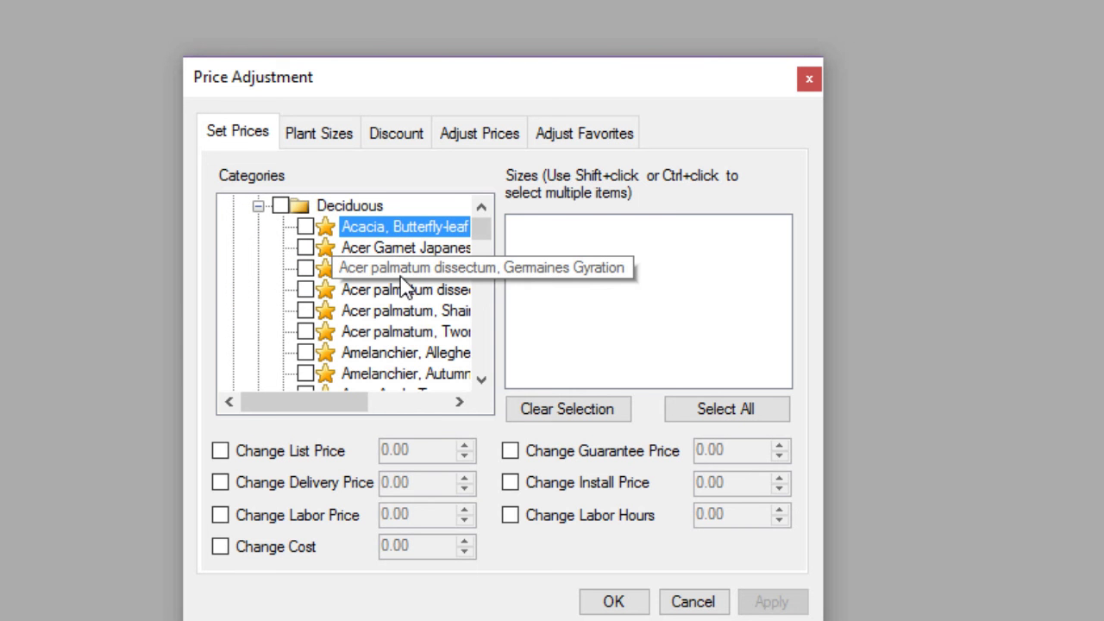
left_click(307, 269)
left_click(321, 268)
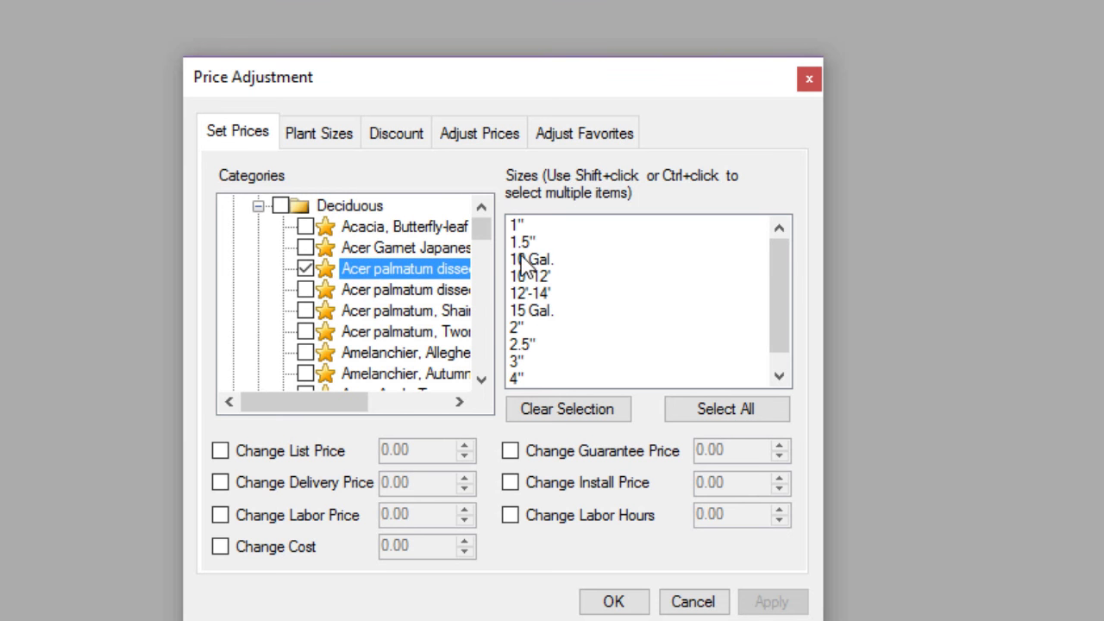
left_click(528, 259)
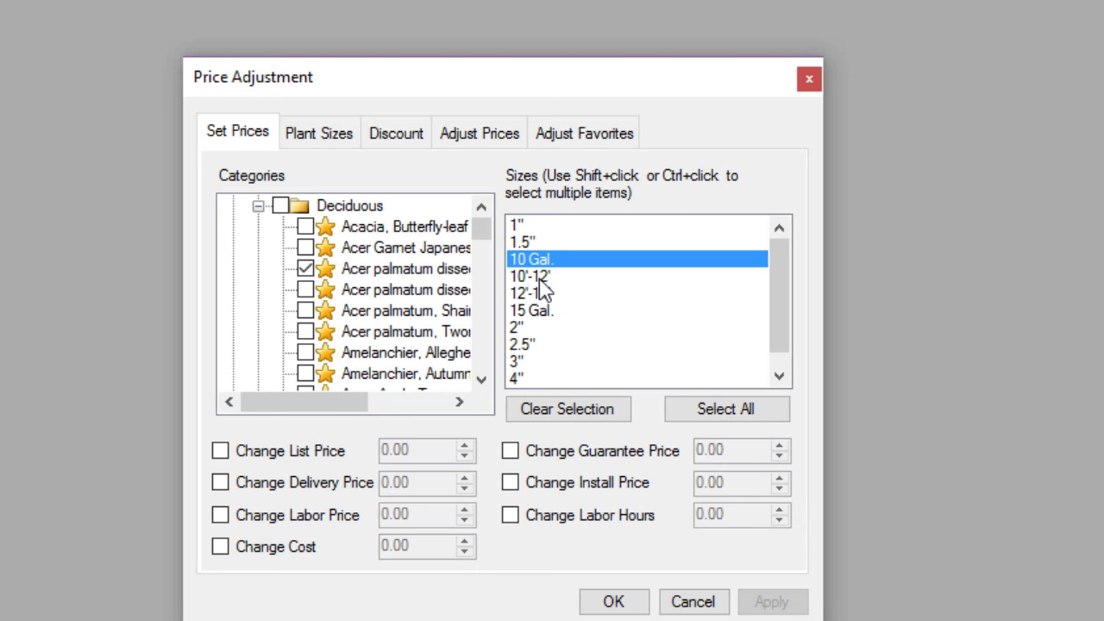
left_click(539, 278, "shift")
left_click(545, 309, "shift")
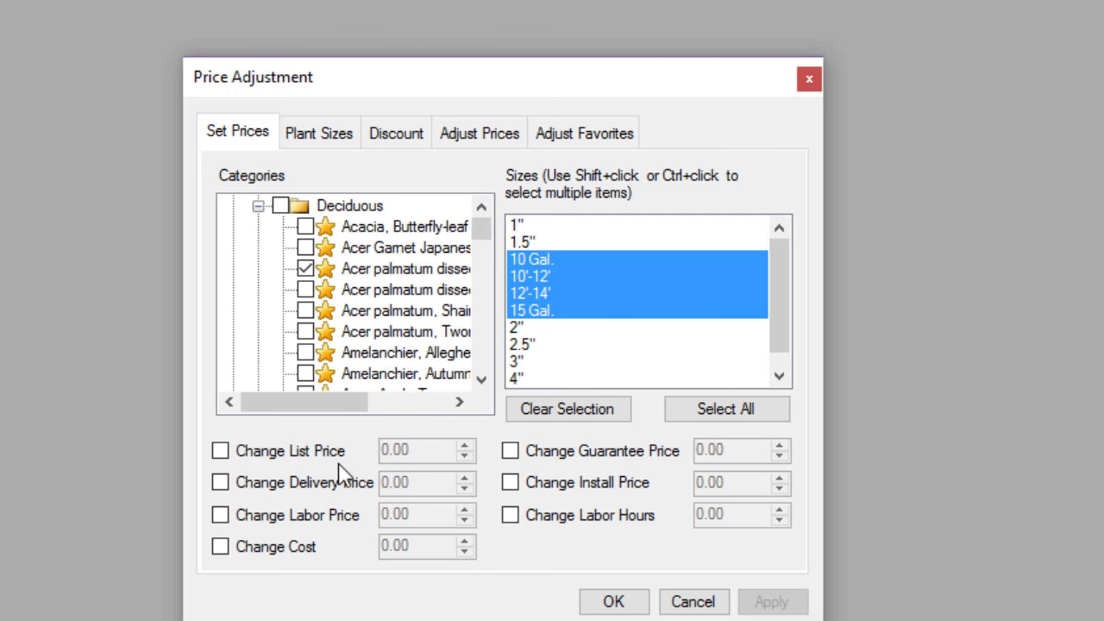
left_click(319, 138)
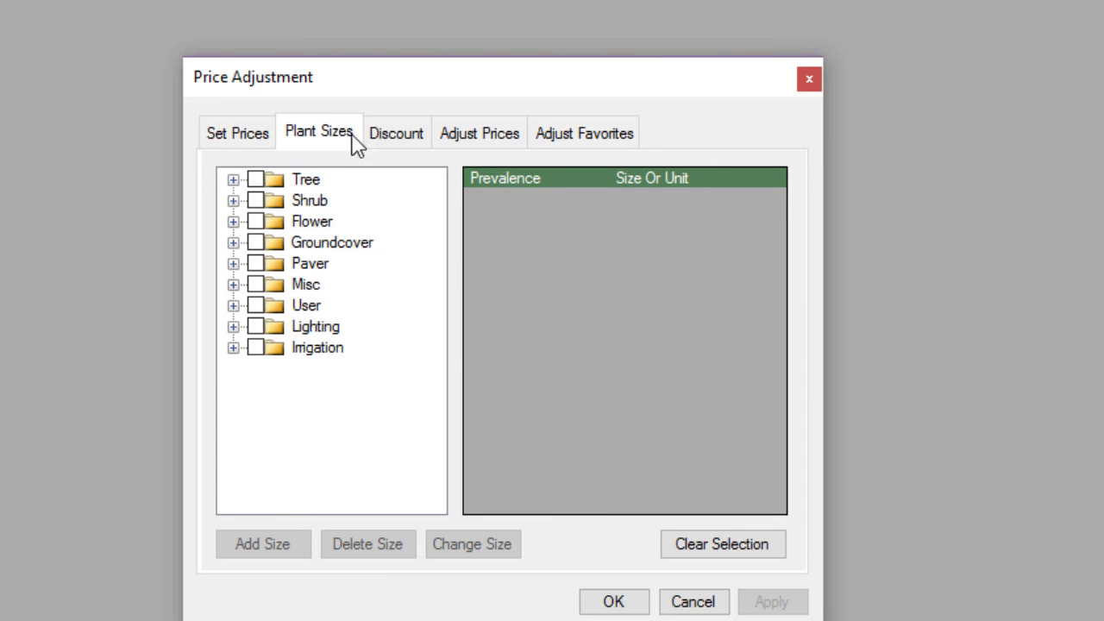
Step: Check Tree to list its sizes (2" through 7 Gal.), opening and cancelling Add Size
left_click(255, 179)
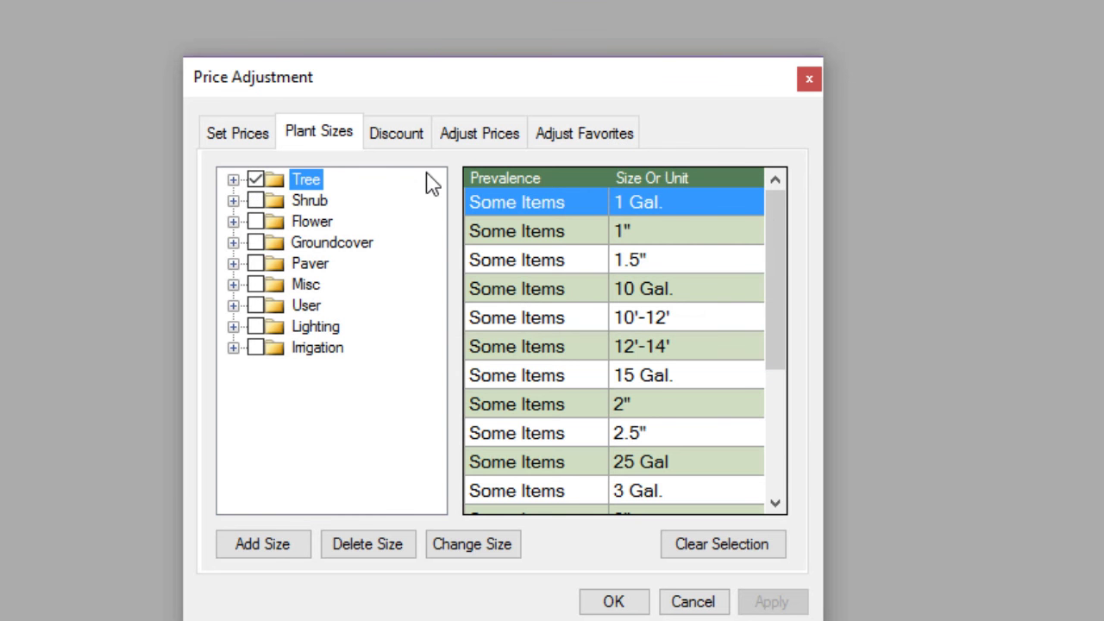
left_click_drag(785, 239, 785, 351)
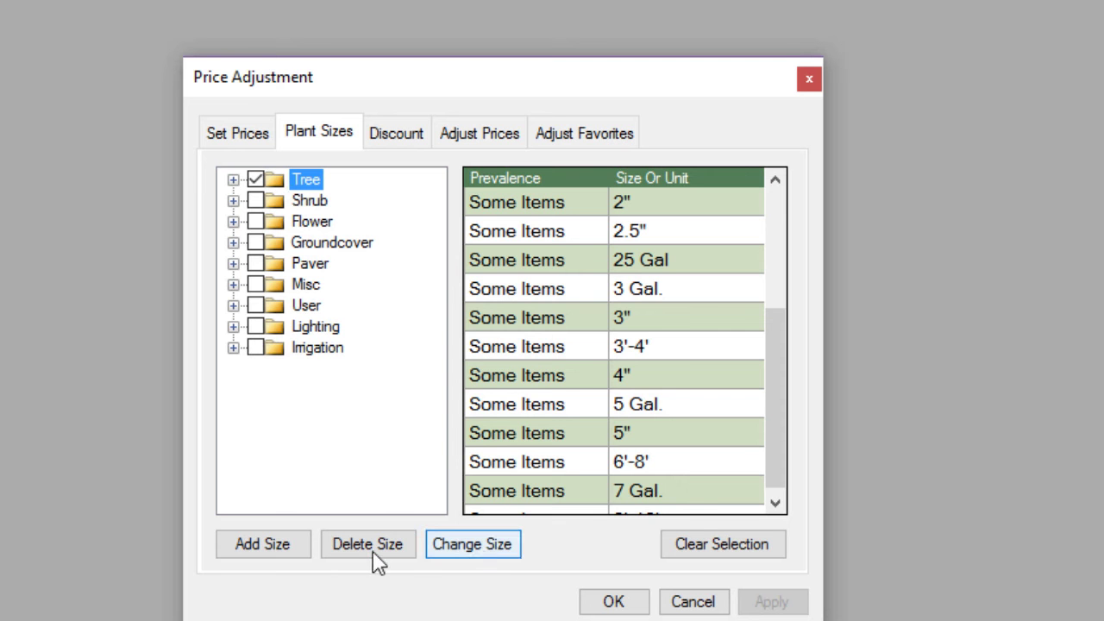
left_click(263, 552)
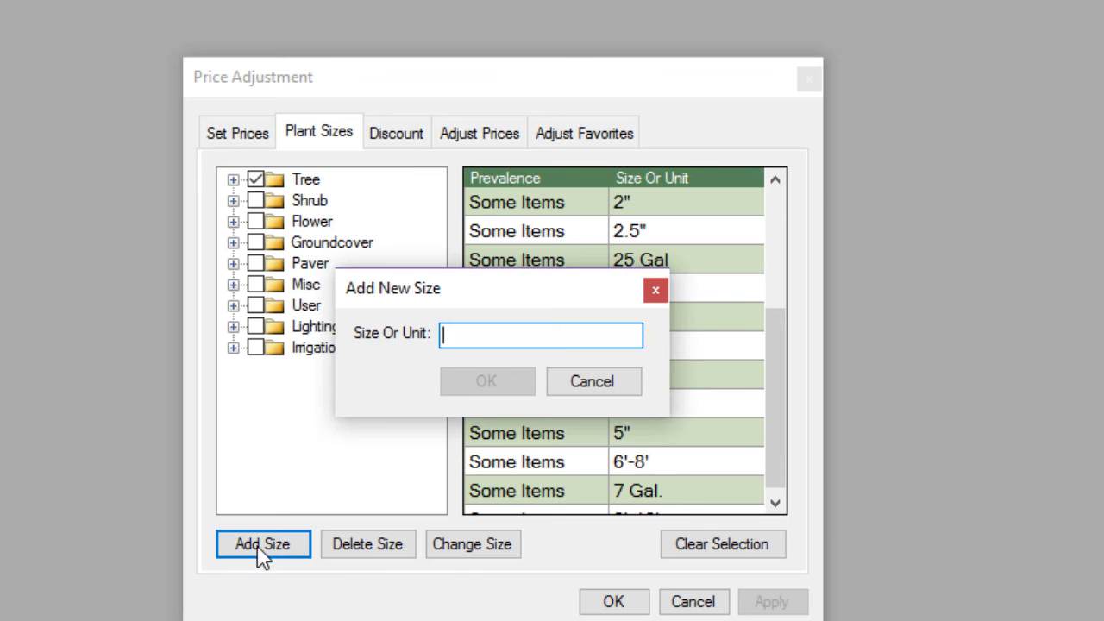
left_click(593, 384)
Step: Swap the whole Tree category for Acacia, Butterfly-leaf's 12'-14' size, then view the Discount settings
left_click(232, 181)
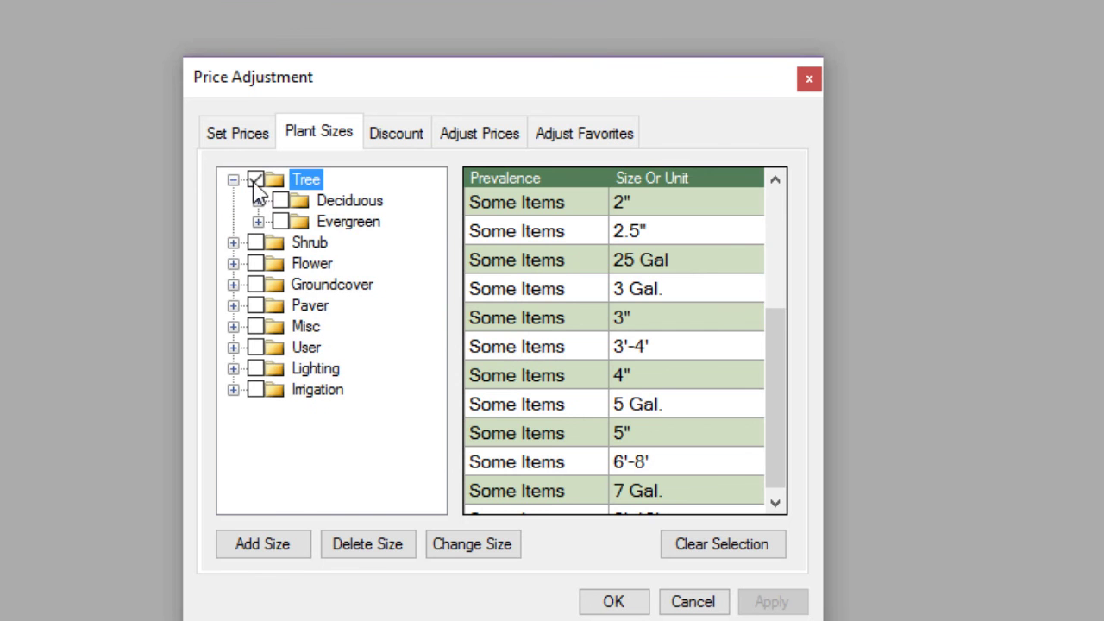
left_click(255, 179)
left_click(258, 201)
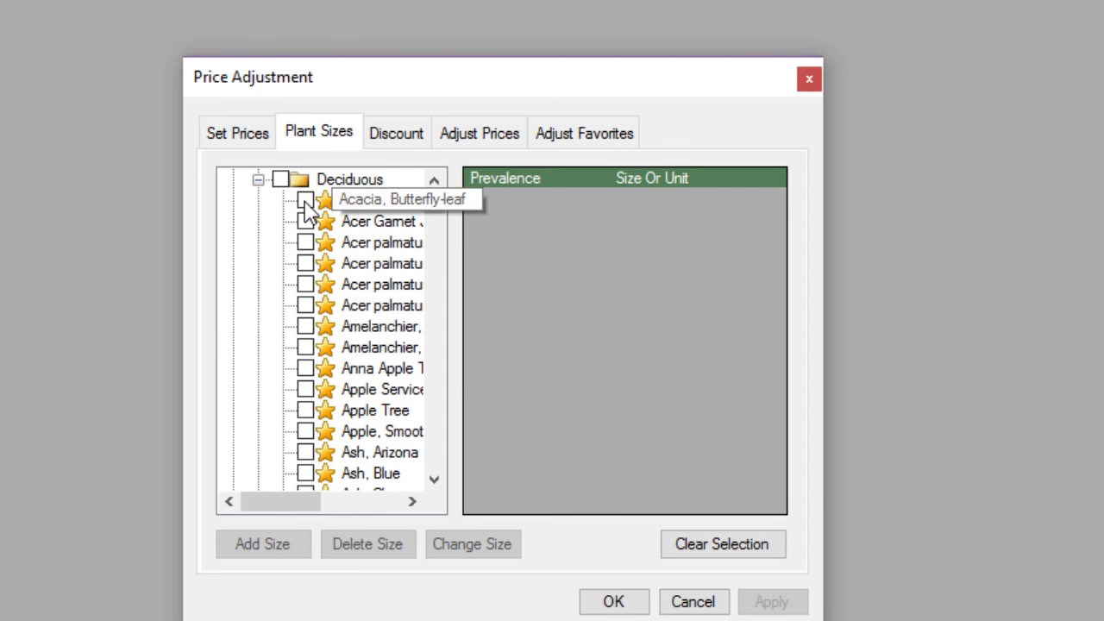
left_click(305, 201)
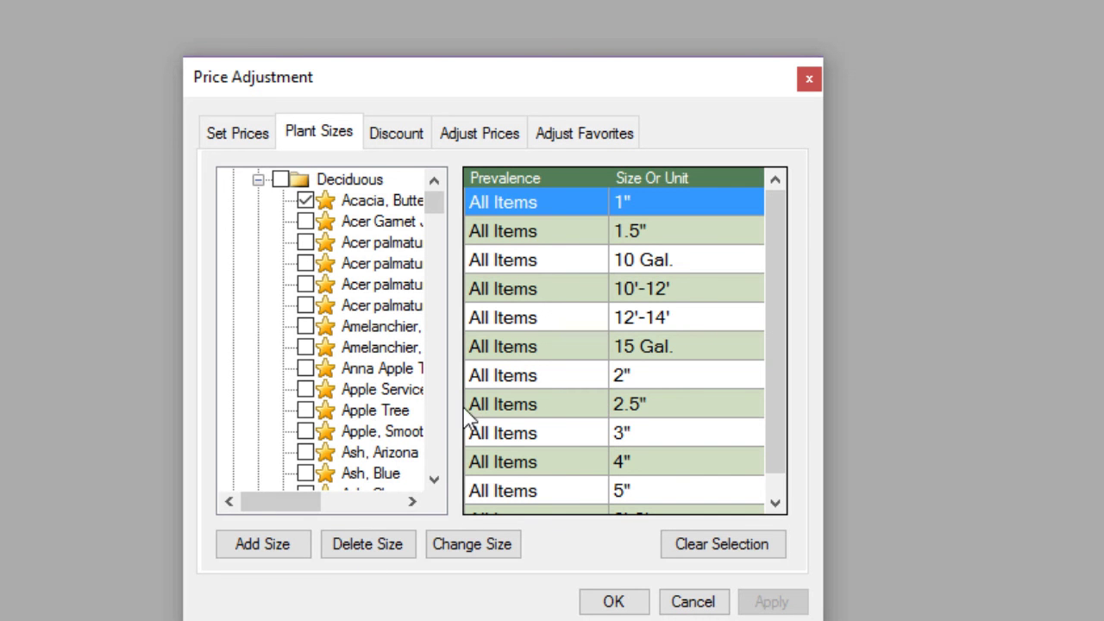
left_click(506, 317)
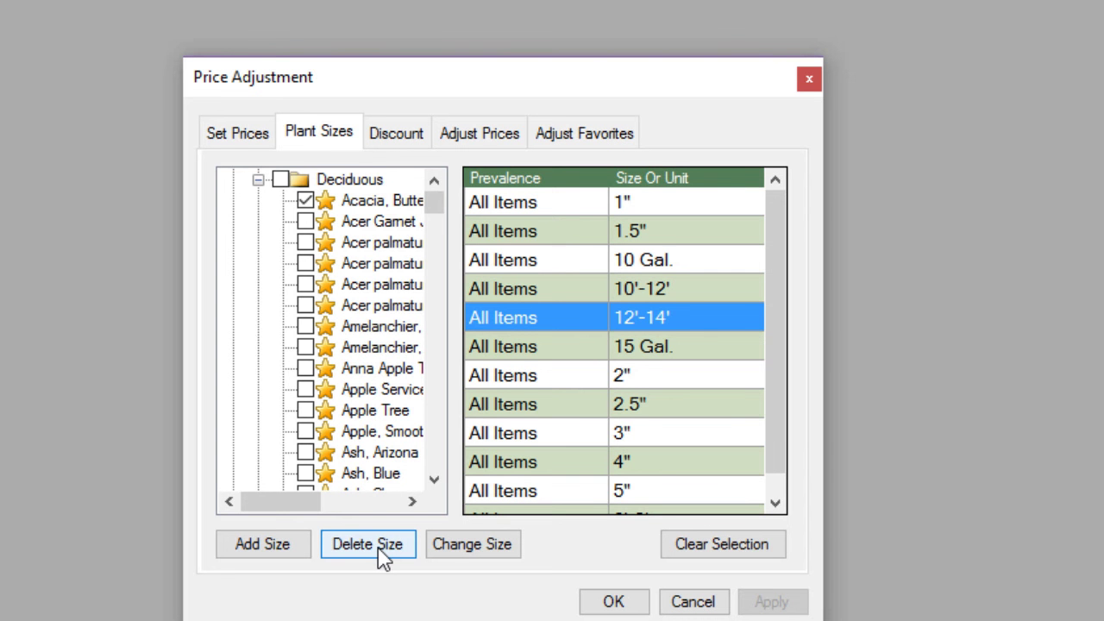
left_click(399, 140)
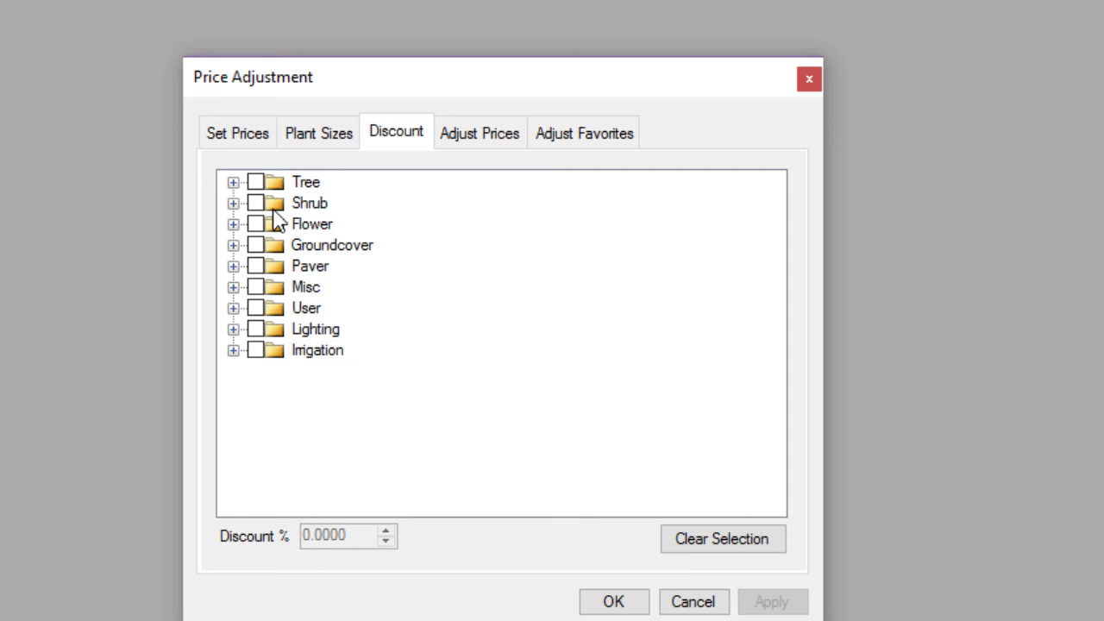
Step: Include all Trees, enter a 5 percent discount, then go to the Adjust Prices tab
left_click(255, 182)
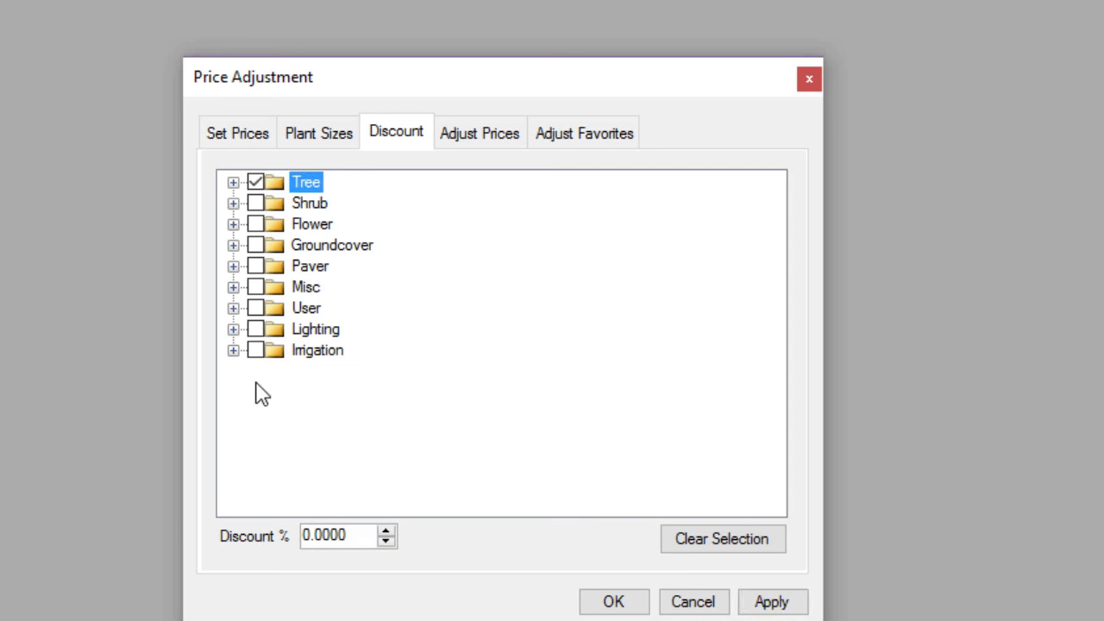
double_click(302, 536)
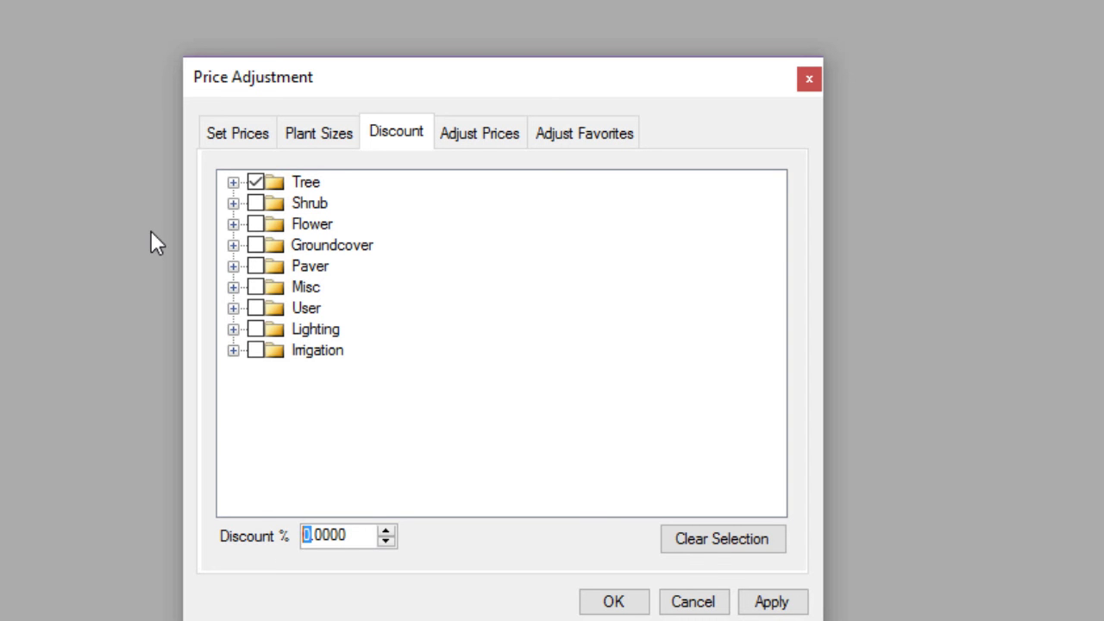
type("5")
left_click(488, 141)
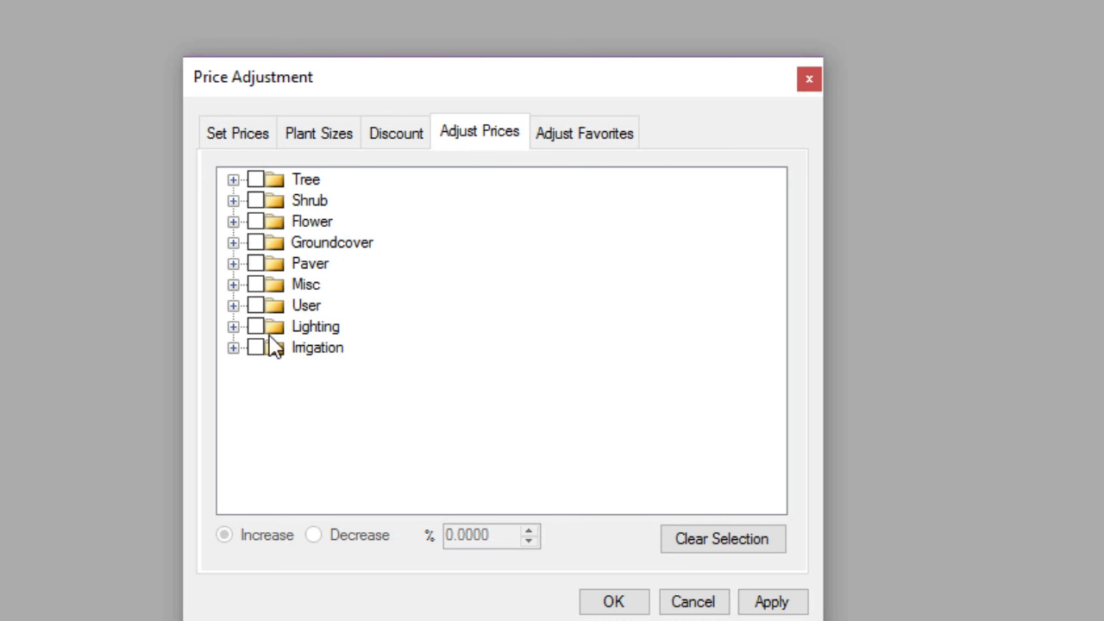
Step: Expand Tree to browse the Deciduous tree list, then collapse it again
left_click(232, 179)
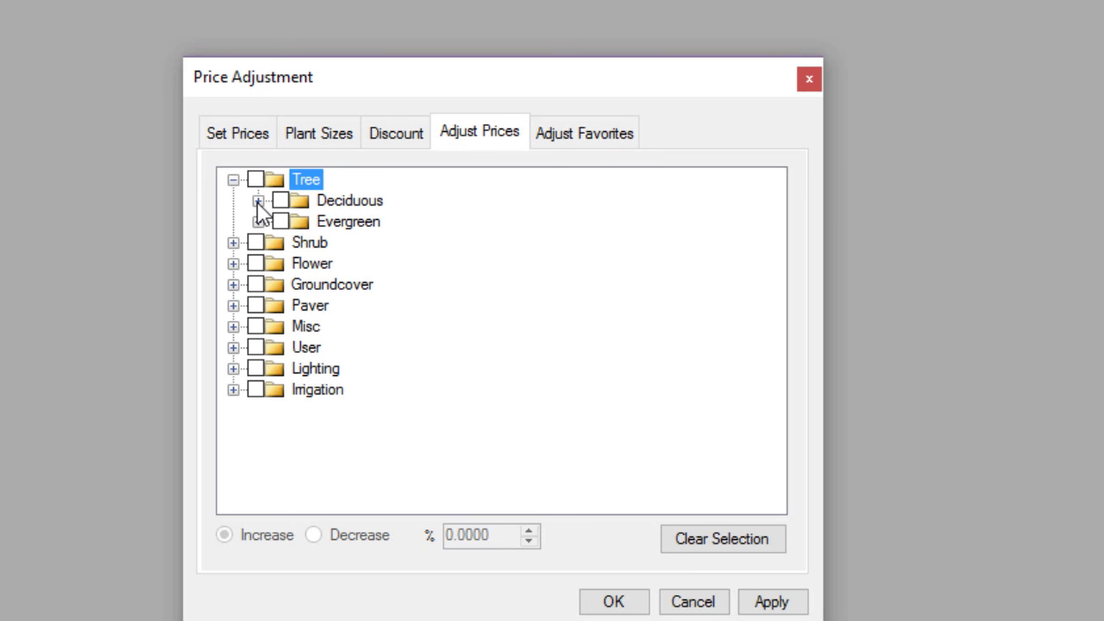
left_click(258, 201)
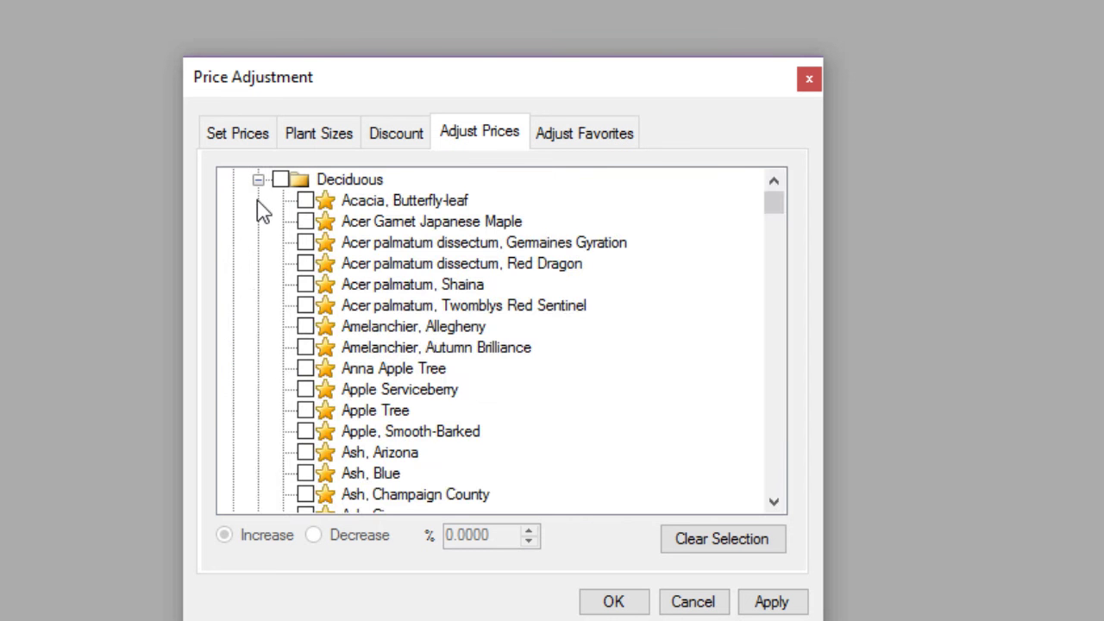
left_click(258, 180)
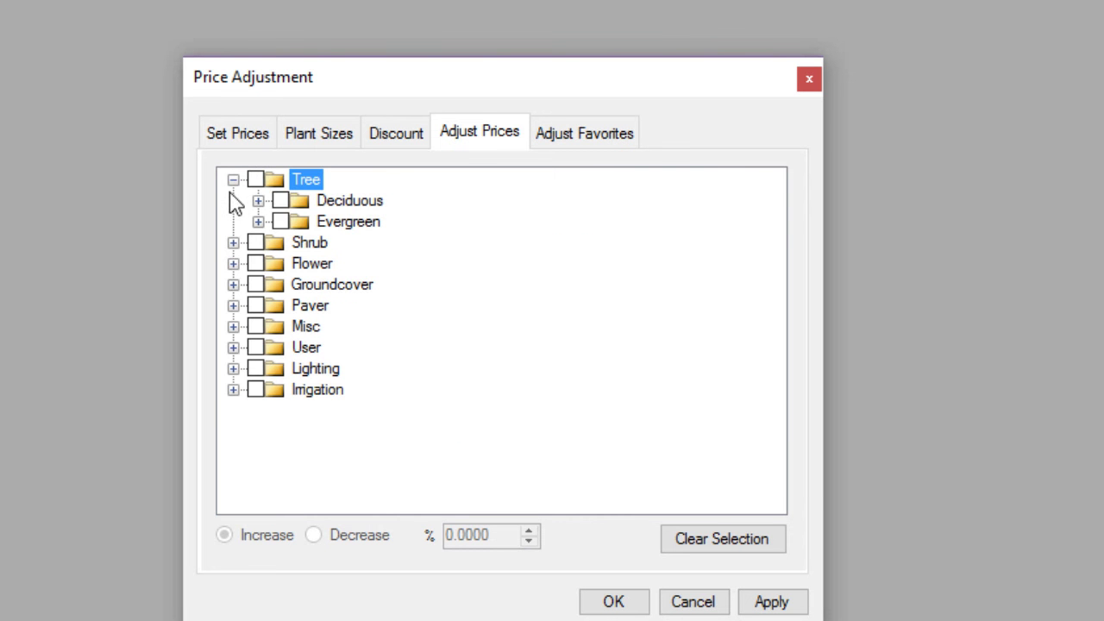
Step: Switch to adjusting Favorites and select Apple Serviceberry from the Favorites list
left_click(618, 140)
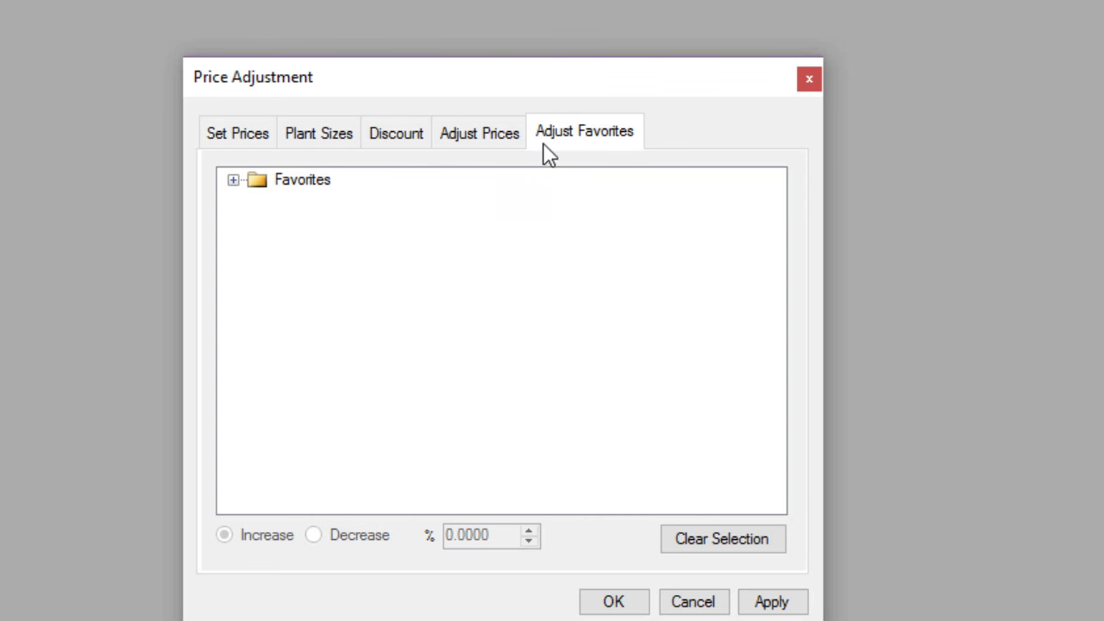
left_click(234, 181)
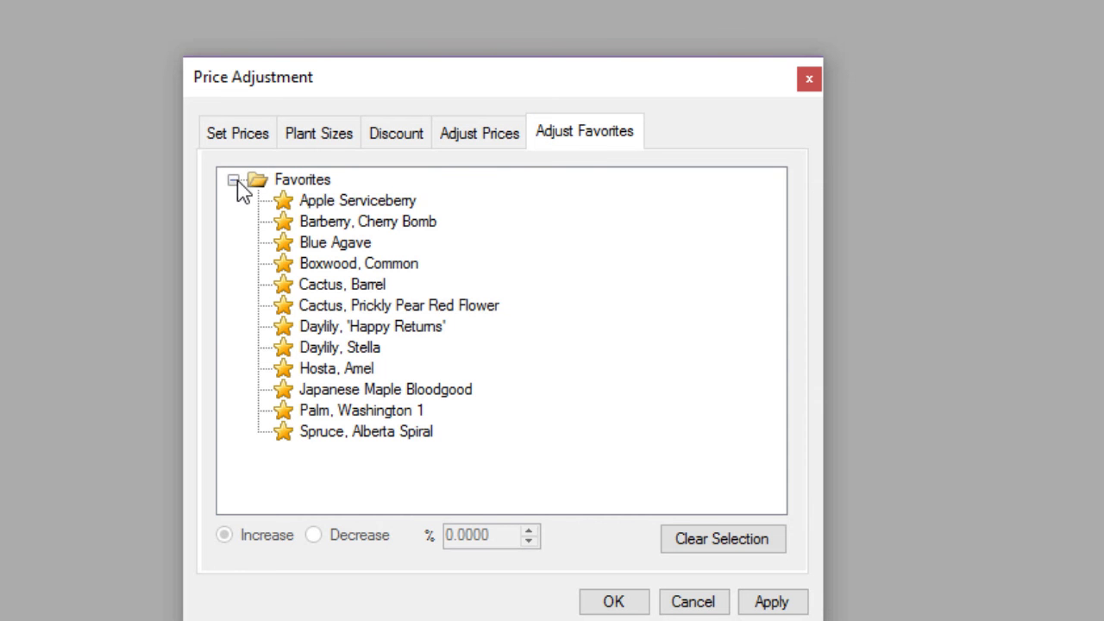
left_click(299, 200)
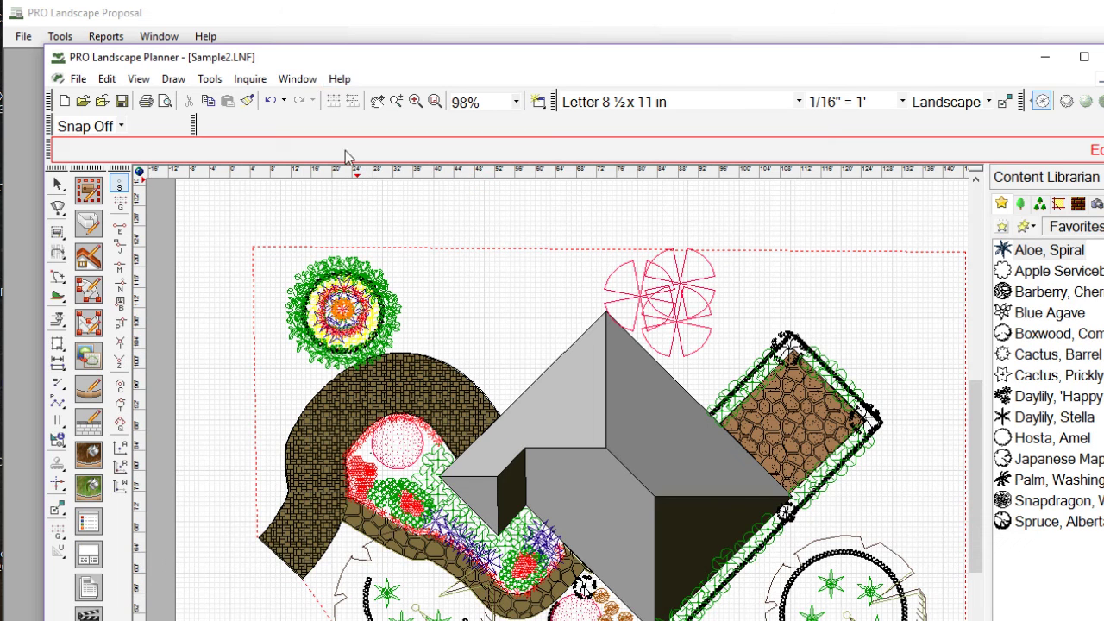
Step: Nudge the Sample2 window up-left, pick the Select arrow tool, and open the Tools menu
left_click_drag(347, 60, 335, 46)
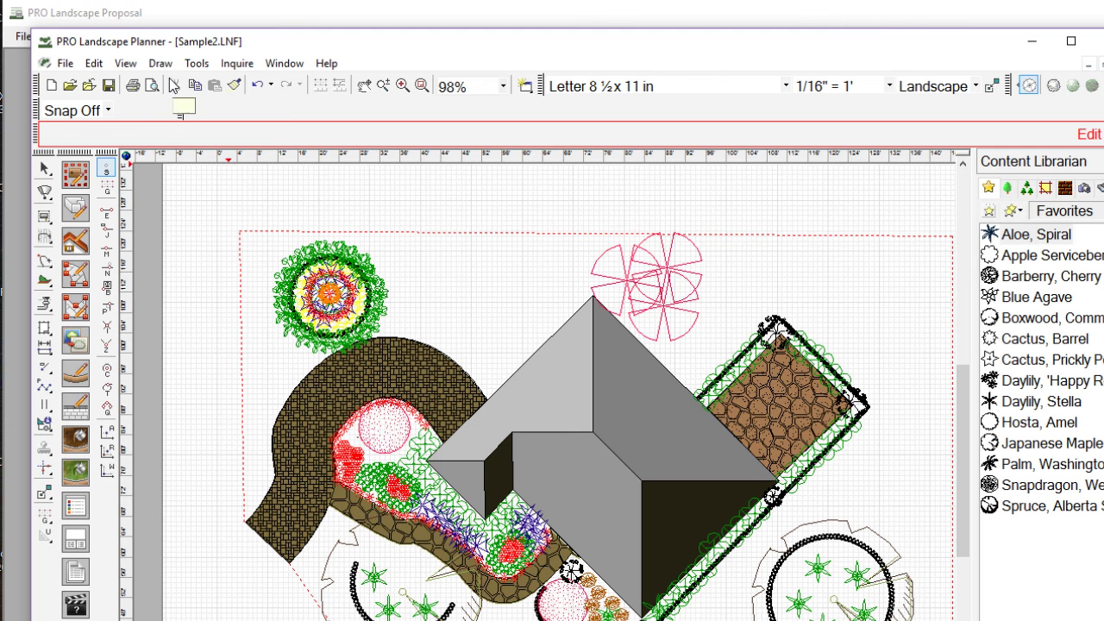
left_click(394, 264)
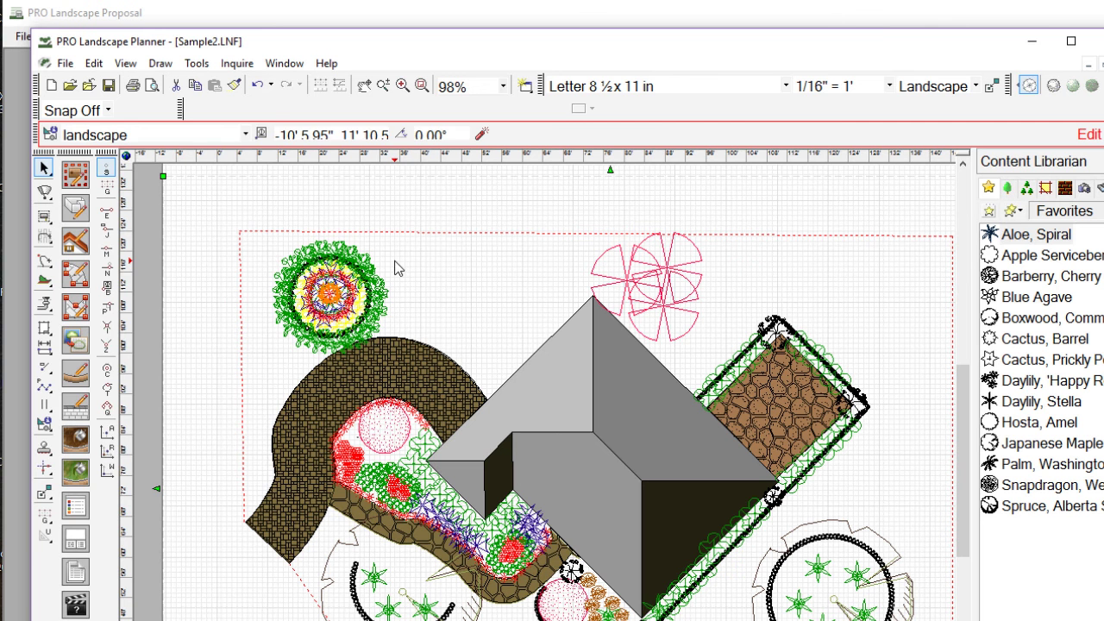
left_click(197, 65)
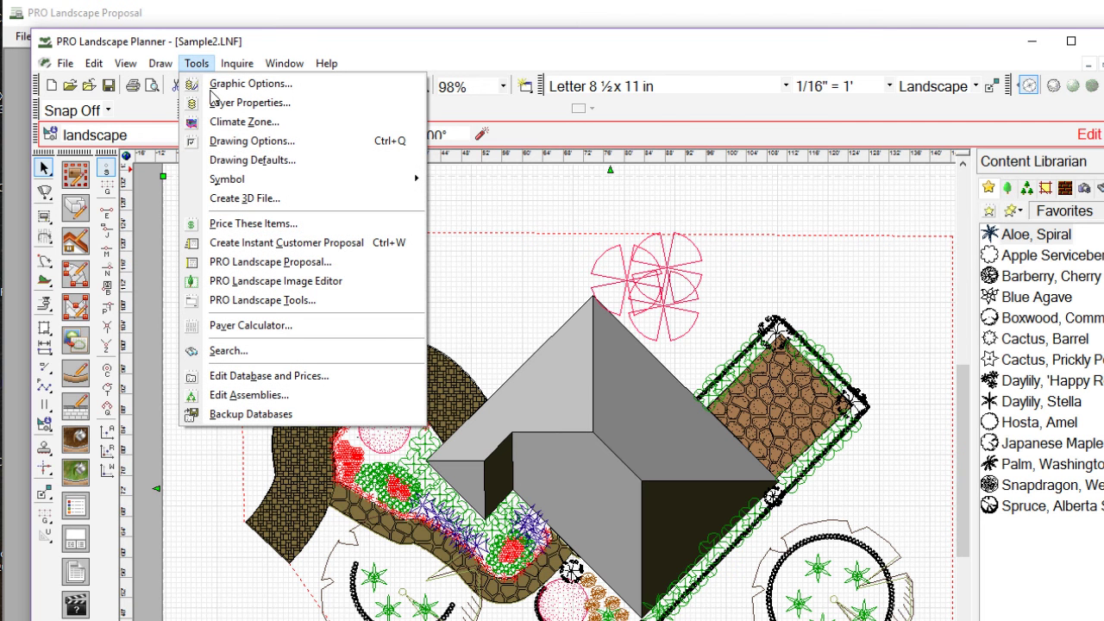
Step: Open Price These Items and review Lilac, Dwarf Korean's TRE100 prices, including 10 Gal. at $30.00
left_click(264, 226)
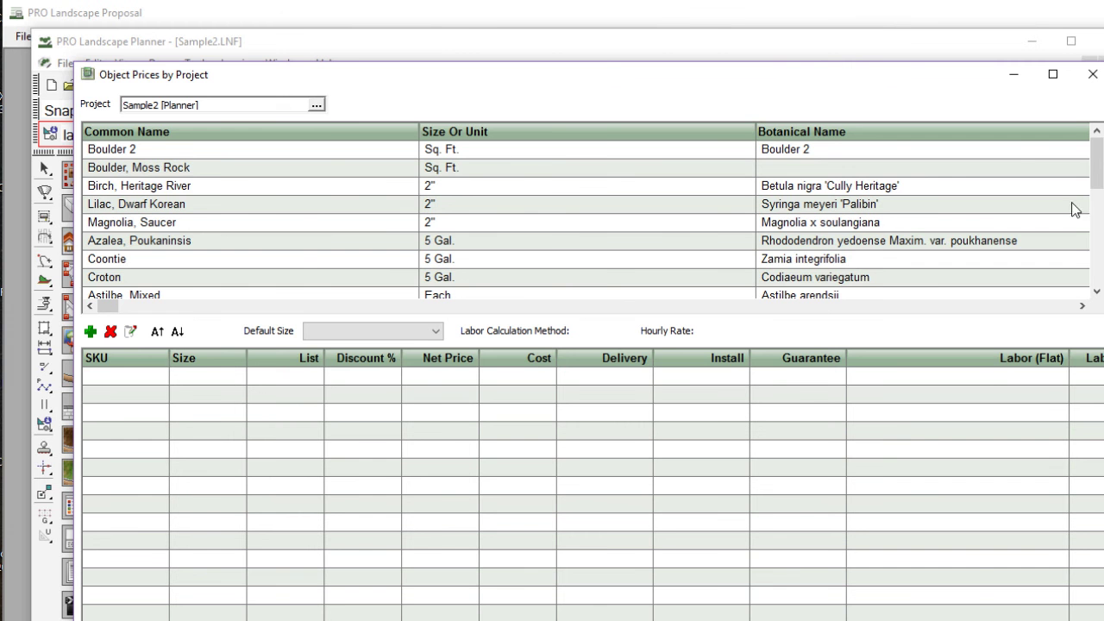
mouse_move(1088, 176)
left_mouse_down()
mouse_move(1086, 226)
mouse_move(1087, 173)
left_mouse_up()
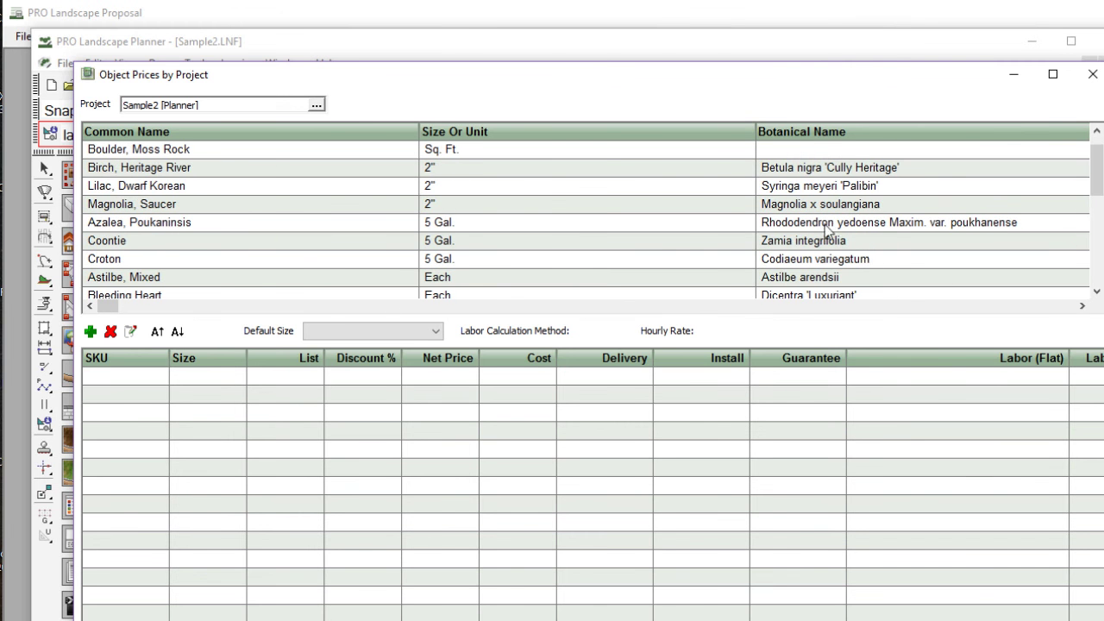
left_click(131, 187)
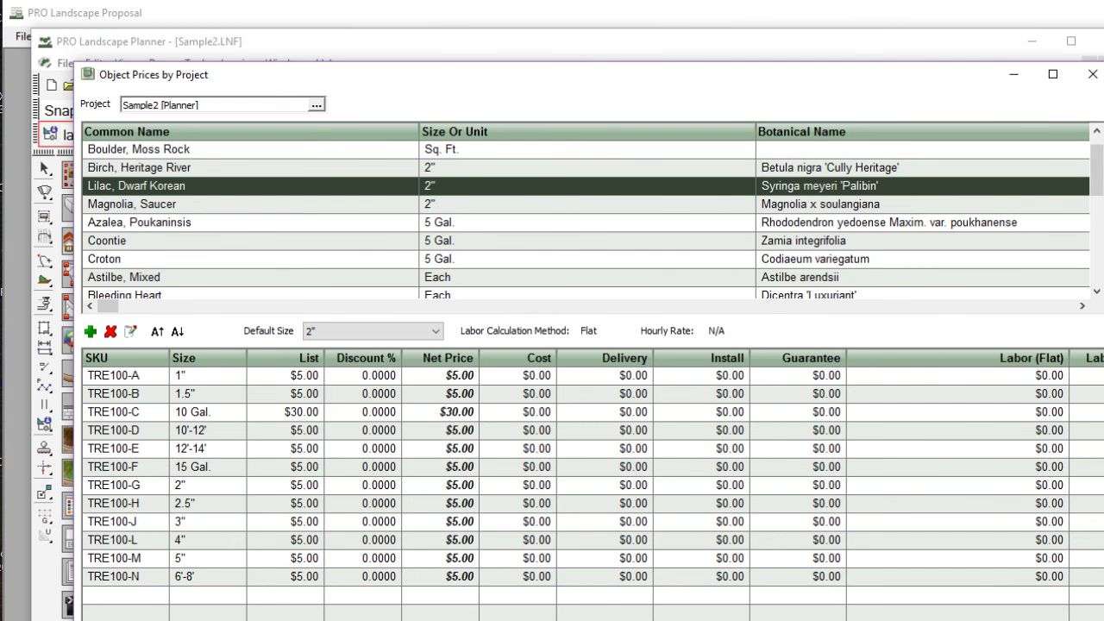
scroll(593, 484, "right", 5)
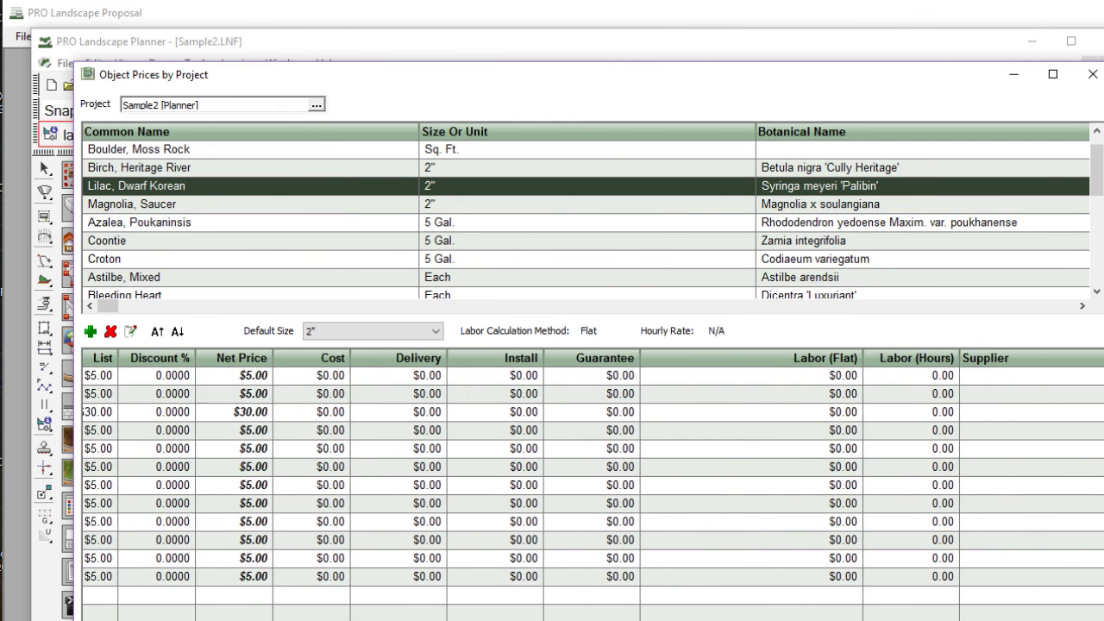
scroll(592, 485, "right", 2)
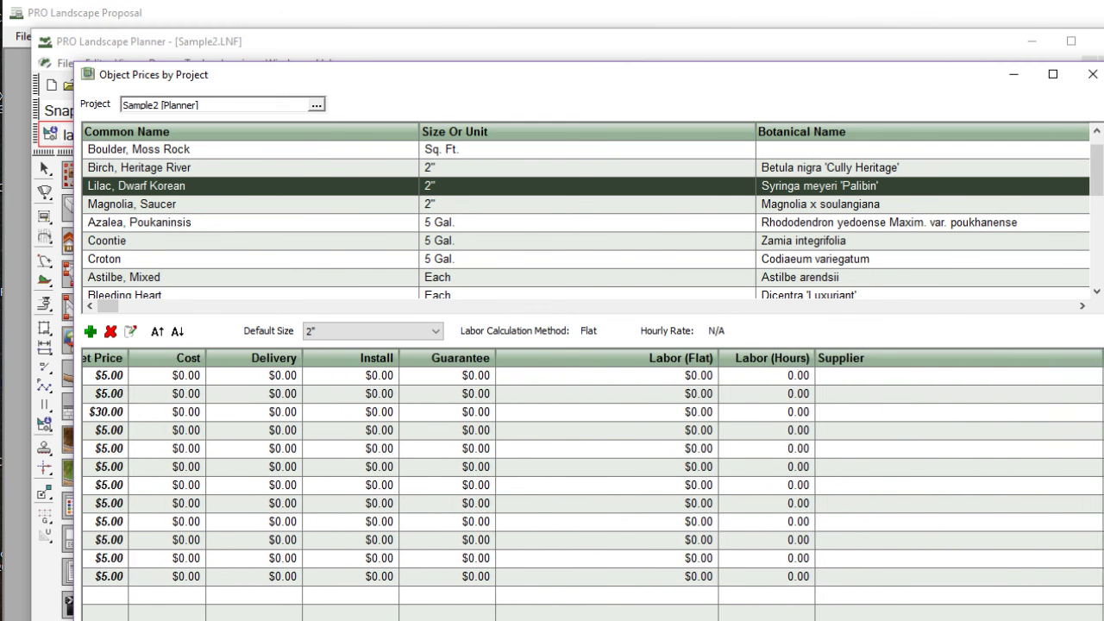
scroll(593, 485, "left", 7)
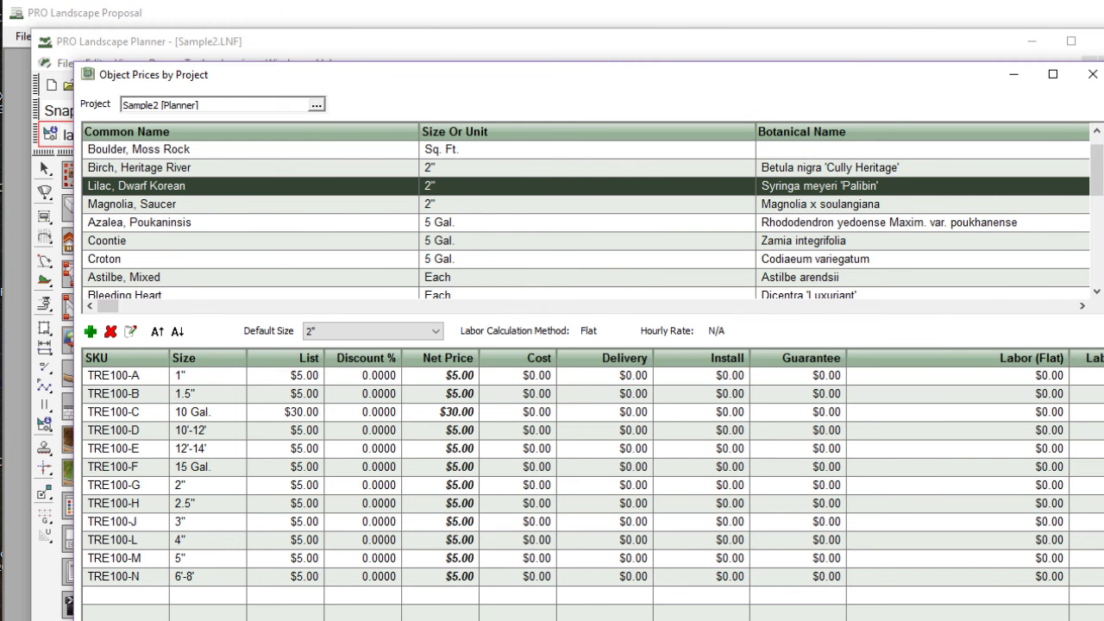
Step: Load Azalea, Poukaninsis's SHR390 prices and select the 5 Gal. and 7 Gal. $5.00 list cells
left_click(153, 222)
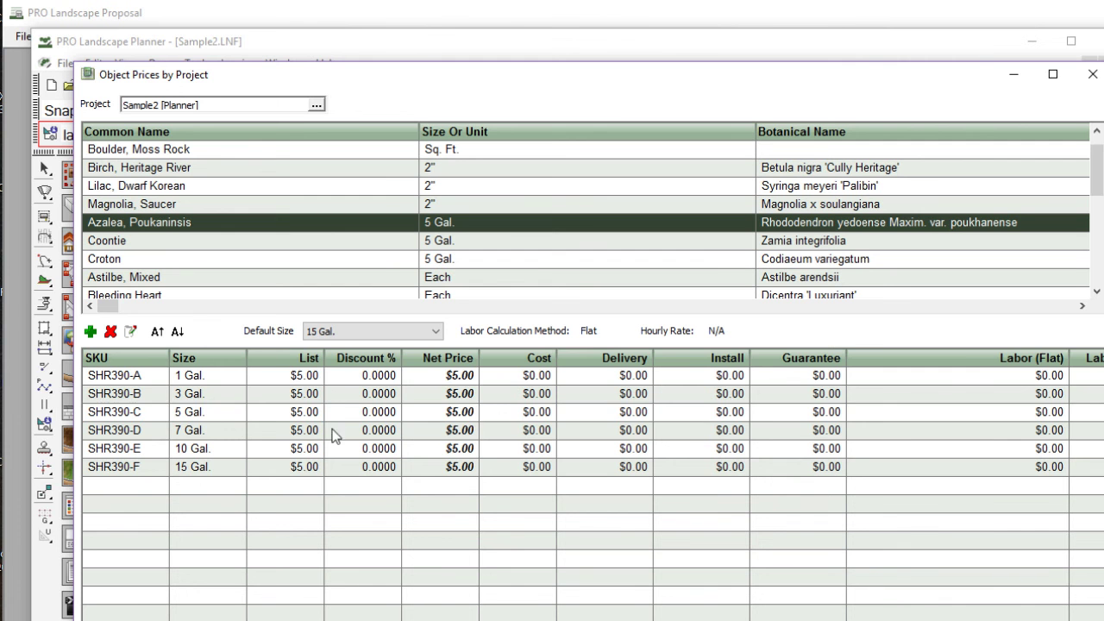
left_click(302, 413)
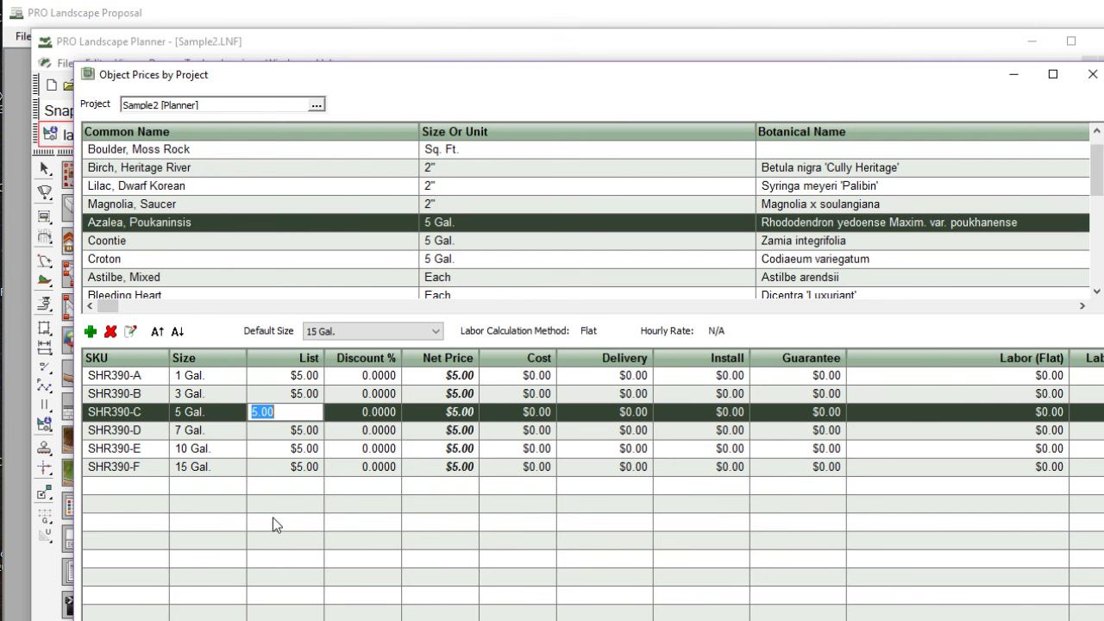
left_click(303, 431)
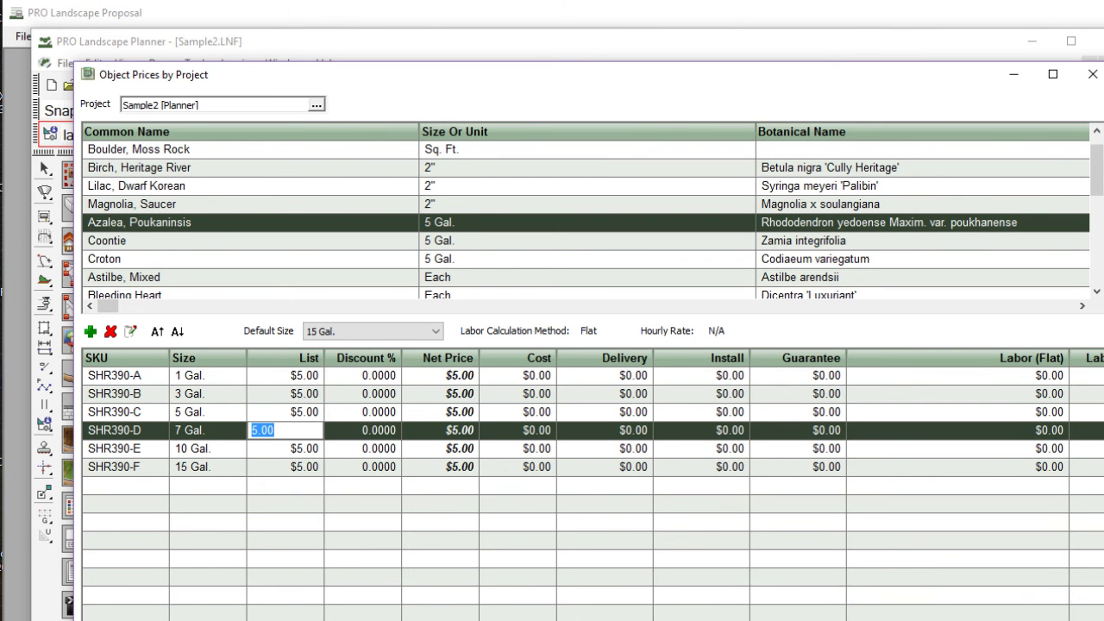
scroll(821, 426, "right", 5)
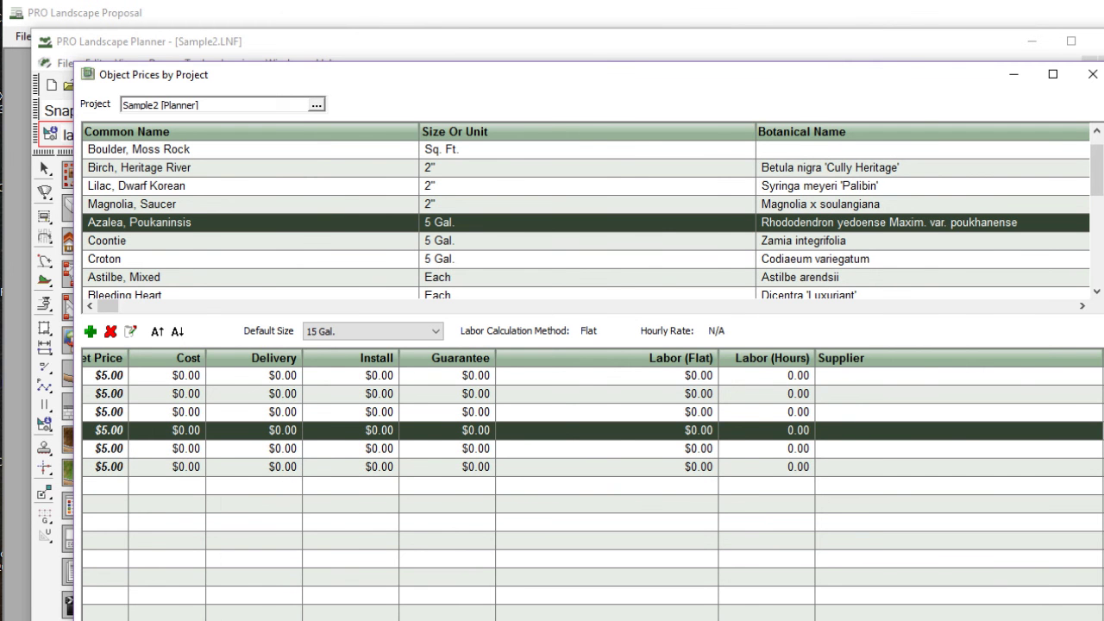
scroll(593, 483, "left", 5)
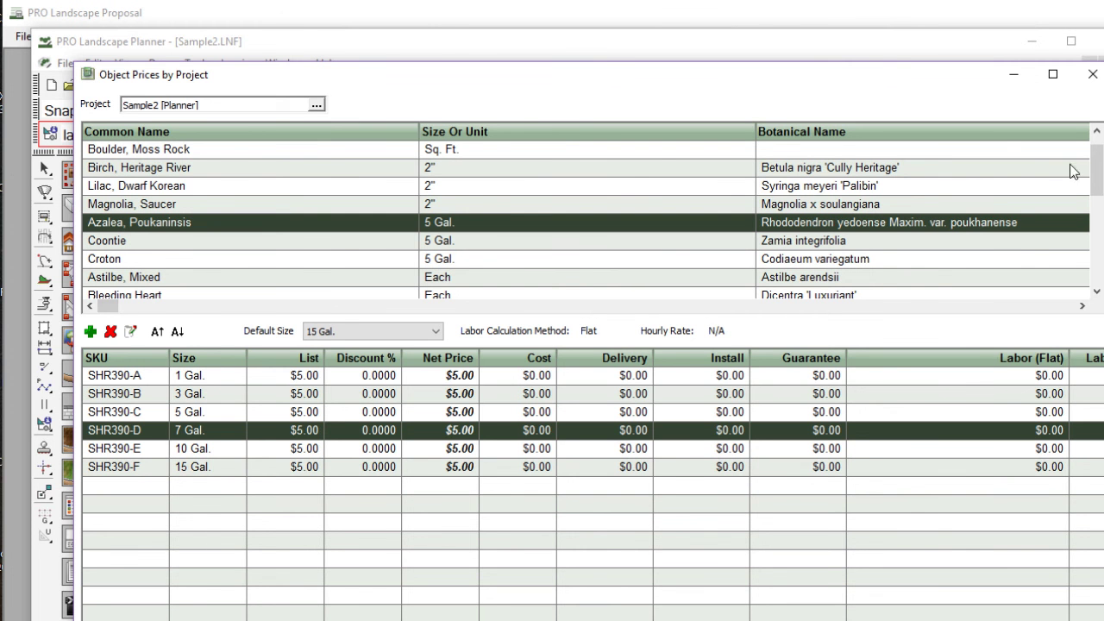
Step: Scroll to the bottom of the plant list and load Copper Leaf Plant's SHR161 prices
left_click_drag(1096, 171, 1084, 258)
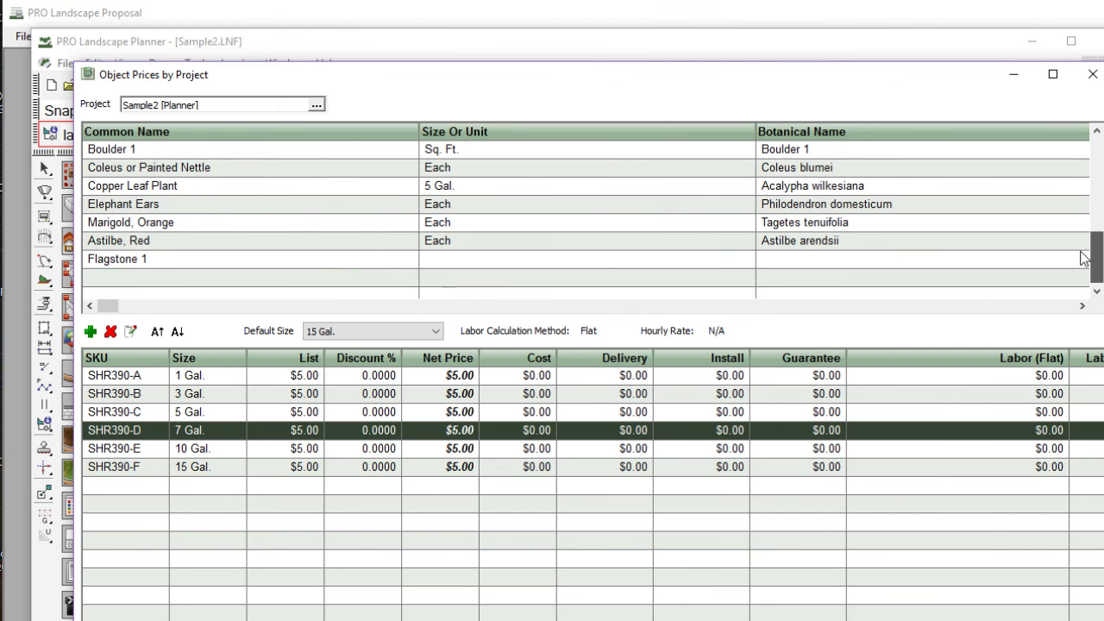
left_click(131, 188)
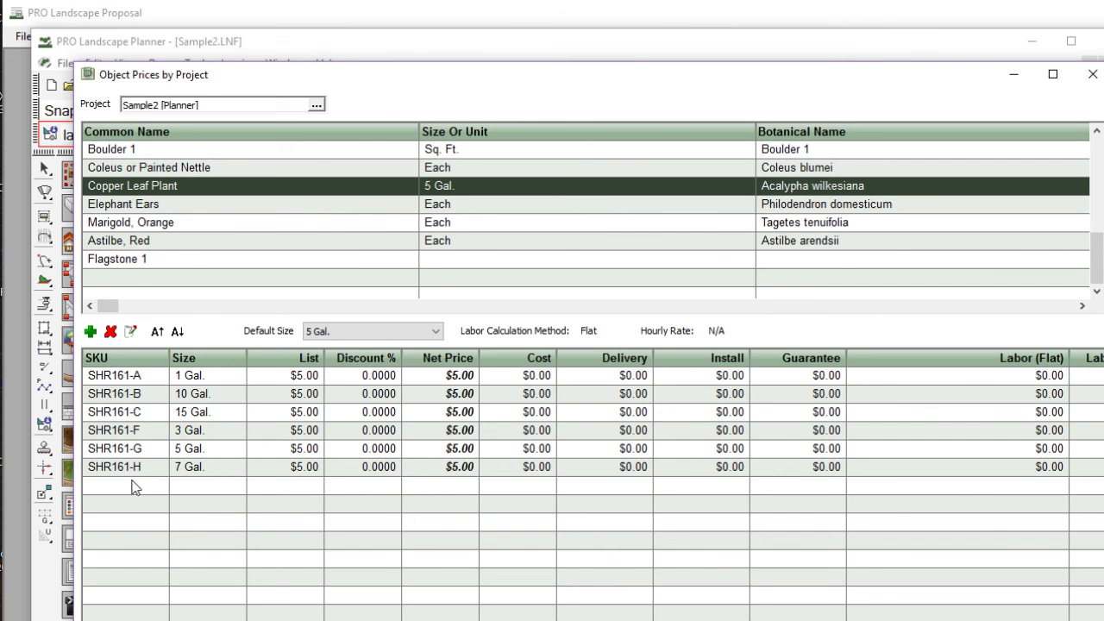